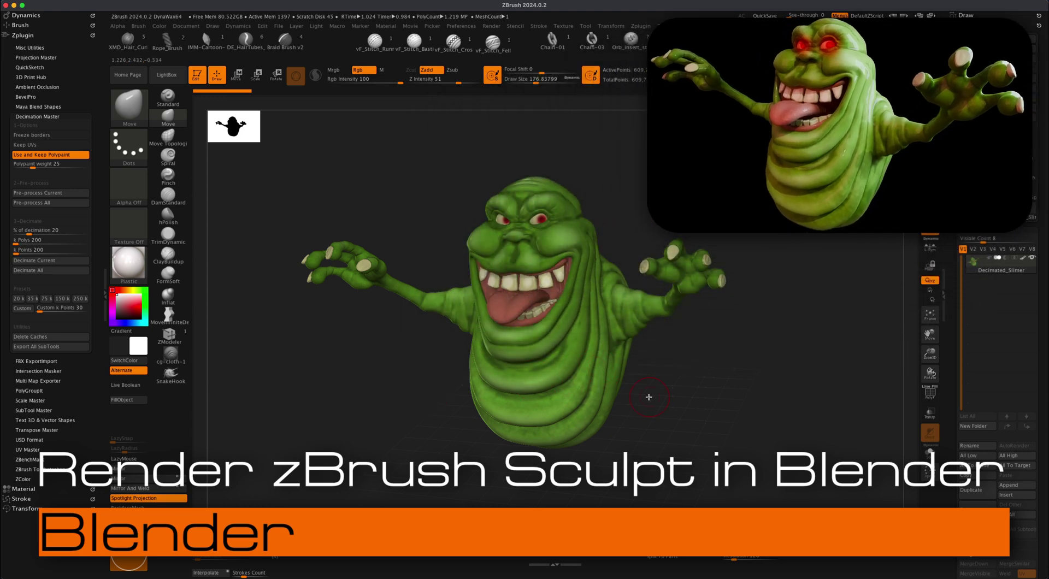
Export the Slimer subtool from ZBrush as Decimated_Slimer.fbx, accepting the FBX export options
{"action": "mouse_move", "coordinate": [675, 405]}
{"action": "left_mouse_down"}
{"action": "mouse_move", "coordinate": [518, 415]}
{"action": "mouse_move", "coordinate": [663, 398]}
{"action": "mouse_move", "coordinate": [685, 408]}
{"action": "mouse_move", "coordinate": [679, 387]}
{"action": "left_mouse_up"}
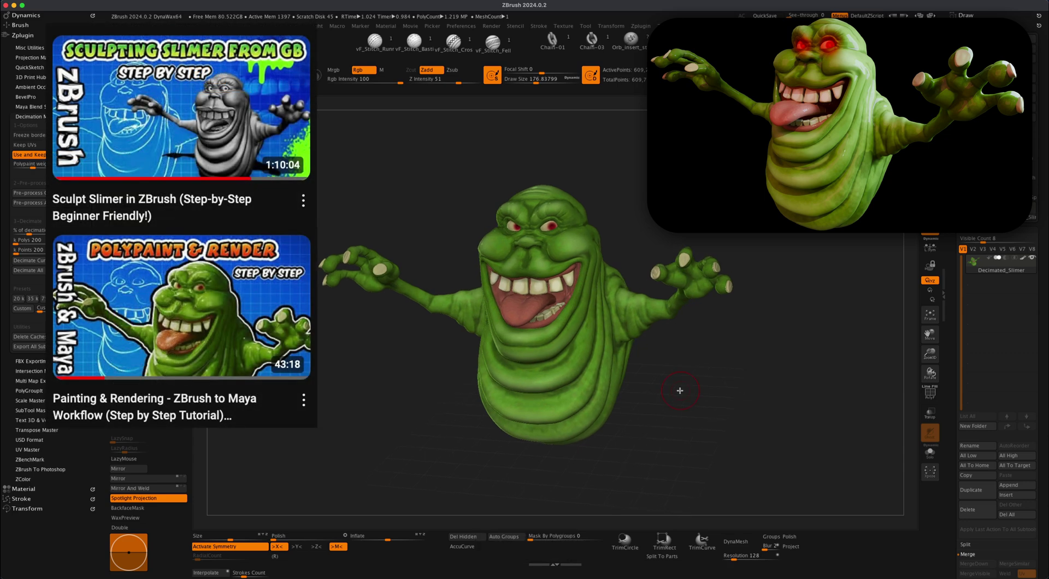
{"action": "mouse_move", "coordinate": [679, 392]}
{"action": "left_mouse_down"}
{"action": "mouse_move", "coordinate": [663, 393]}
{"action": "mouse_move", "coordinate": [676, 395]}
{"action": "left_mouse_up"}
{"action": "left_click_drag", "start_coordinate": [349, 362], "coordinate": [351, 440]}
{"action": "left_click_drag", "start_coordinate": [682, 402], "coordinate": [690, 404]}
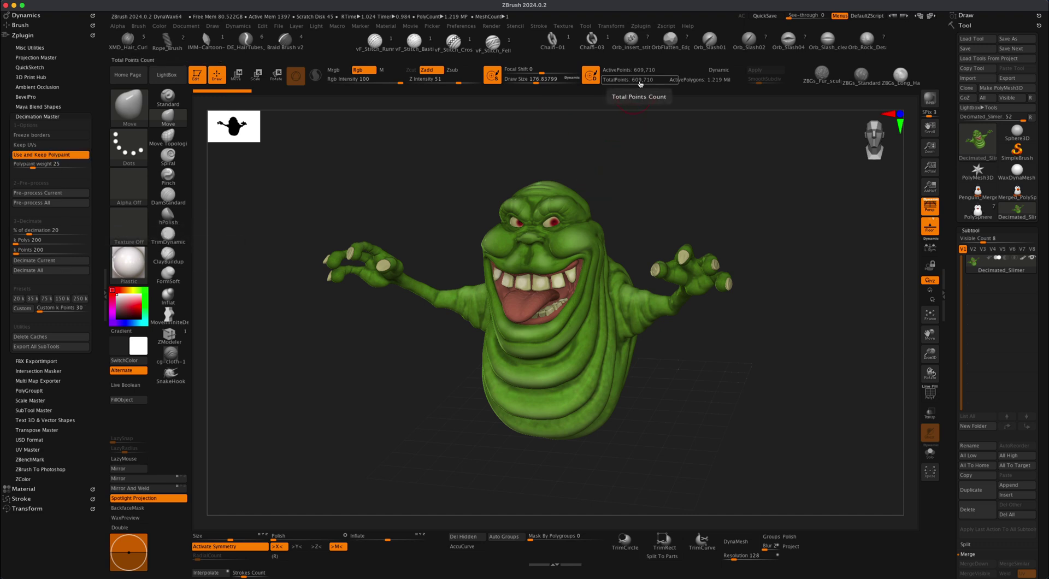
{"action": "left_click_drag", "start_coordinate": [633, 156], "coordinate": [532, 226]}
{"action": "left_click_drag", "start_coordinate": [646, 206], "coordinate": [613, 197]}
{"action": "left_click", "coordinate": [1006, 78]}
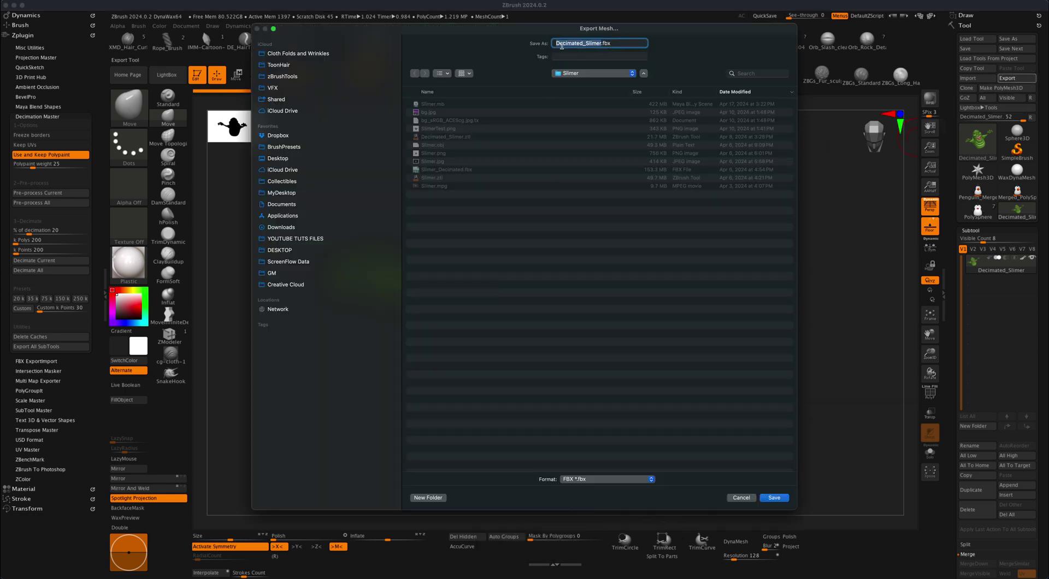
{"action": "left_click", "coordinate": [617, 43]}
{"action": "left_click_drag", "start_coordinate": [617, 43], "coordinate": [540, 46]}
{"action": "left_click", "coordinate": [774, 498]}
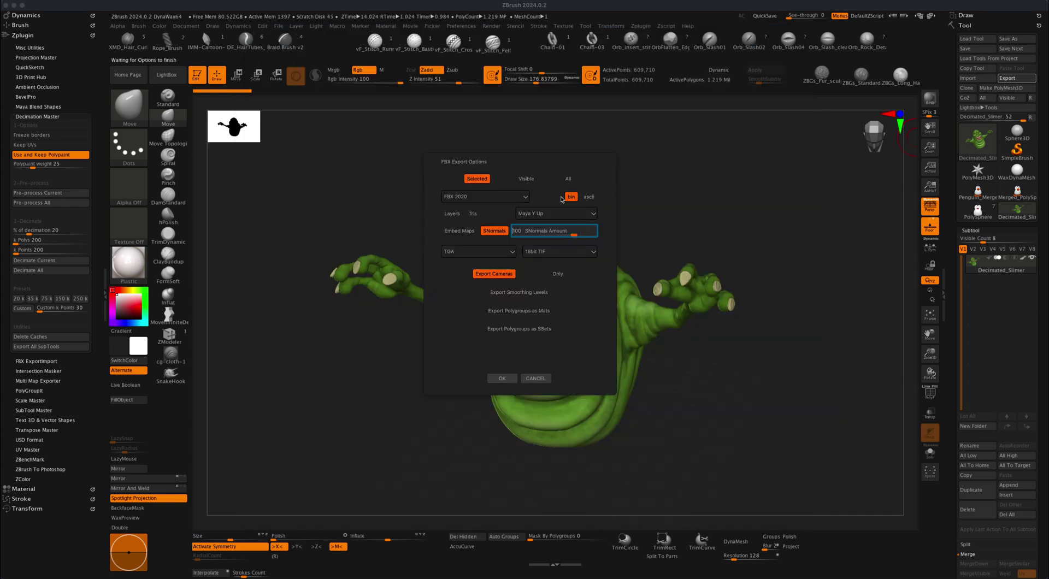
{"action": "left_click", "coordinate": [502, 379]}
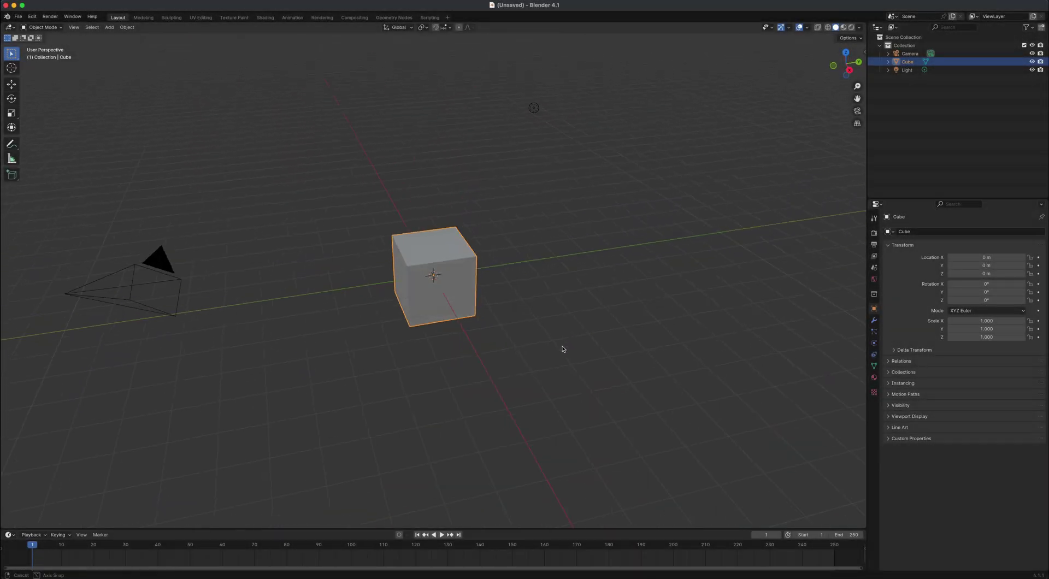
Delete Blender's default cube and import Decimated_Slimer.fbx through File > Import > FBX
{"action": "middle_click_drag", "start_coordinate": [564, 349], "coordinate": [528, 316]}
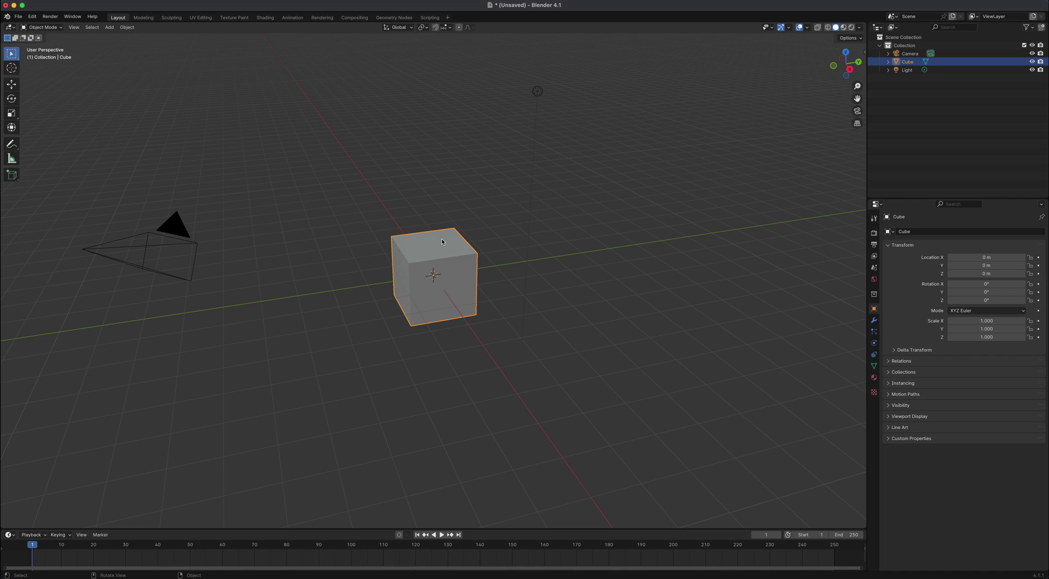
{"action": "key", "text": "Delete"}
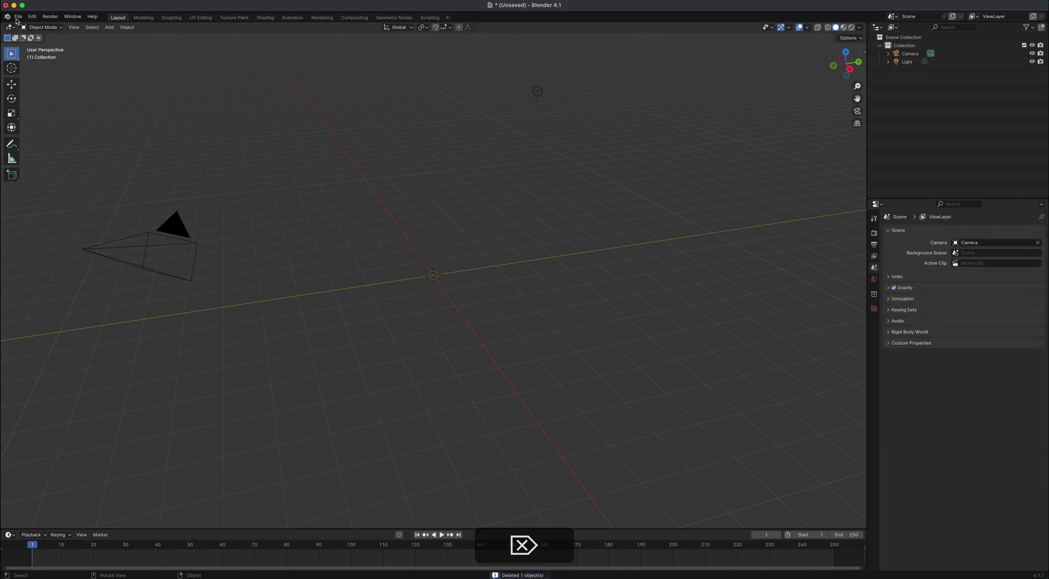
{"action": "left_click", "coordinate": [18, 17]}
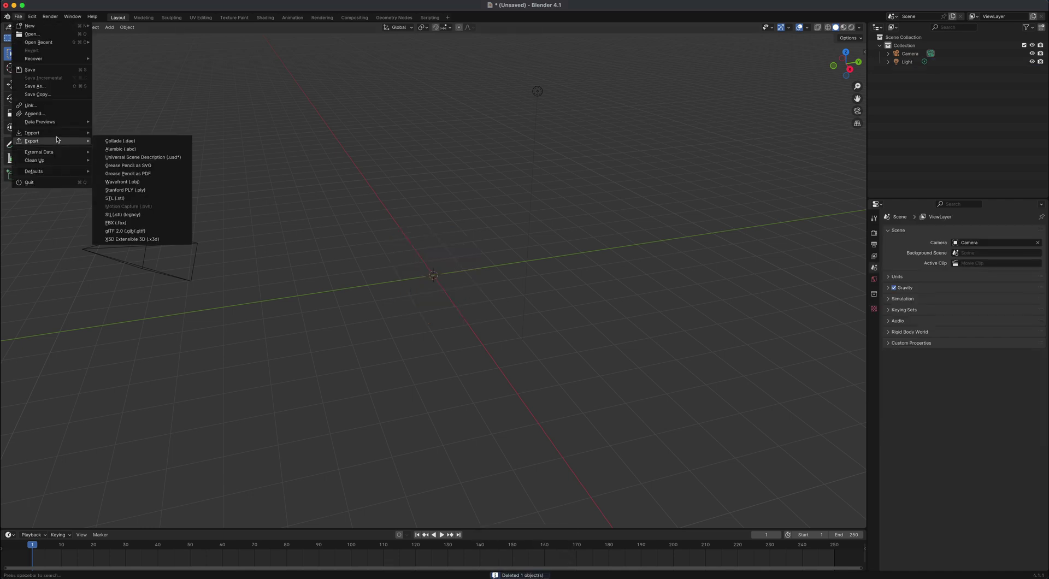
{"action": "mouse_move", "coordinate": [58, 136]}
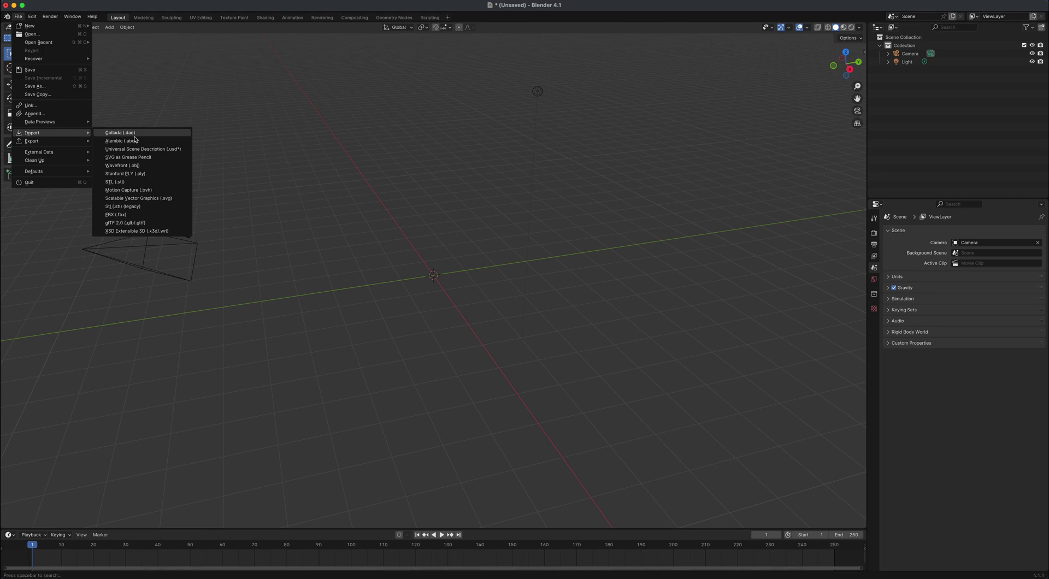
{"action": "left_click", "coordinate": [146, 216]}
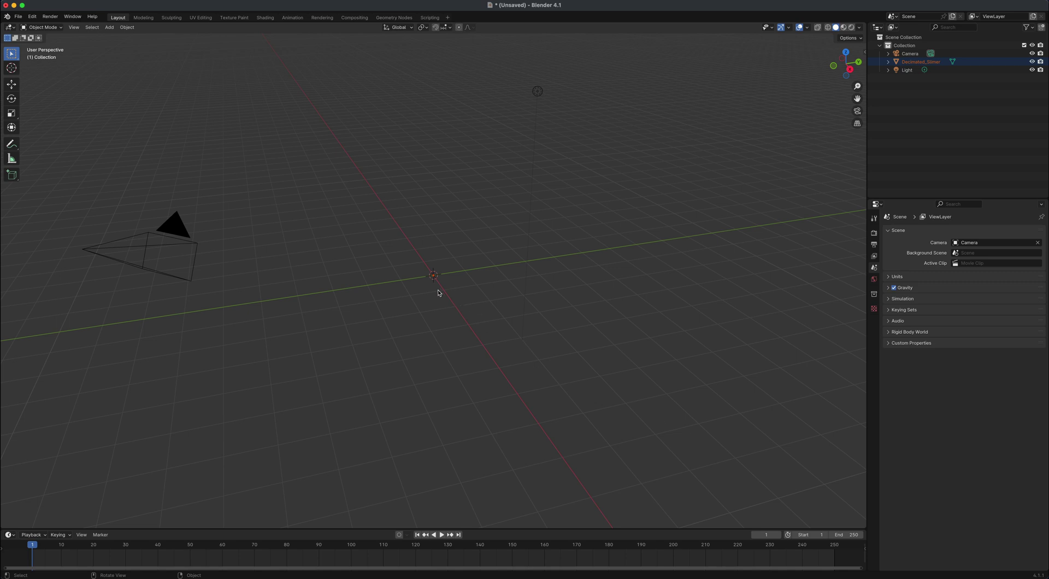
Scale the tiny imported Slimer up twice to roughly 9x its size
{"action": "key", "text": "s"}
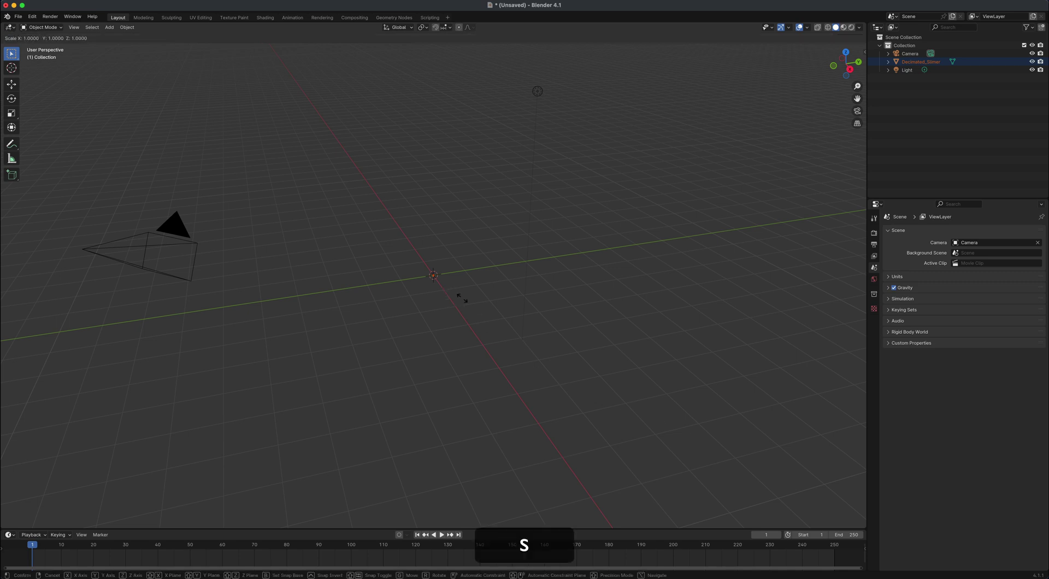
{"action": "left_click", "coordinate": [844, 513]}
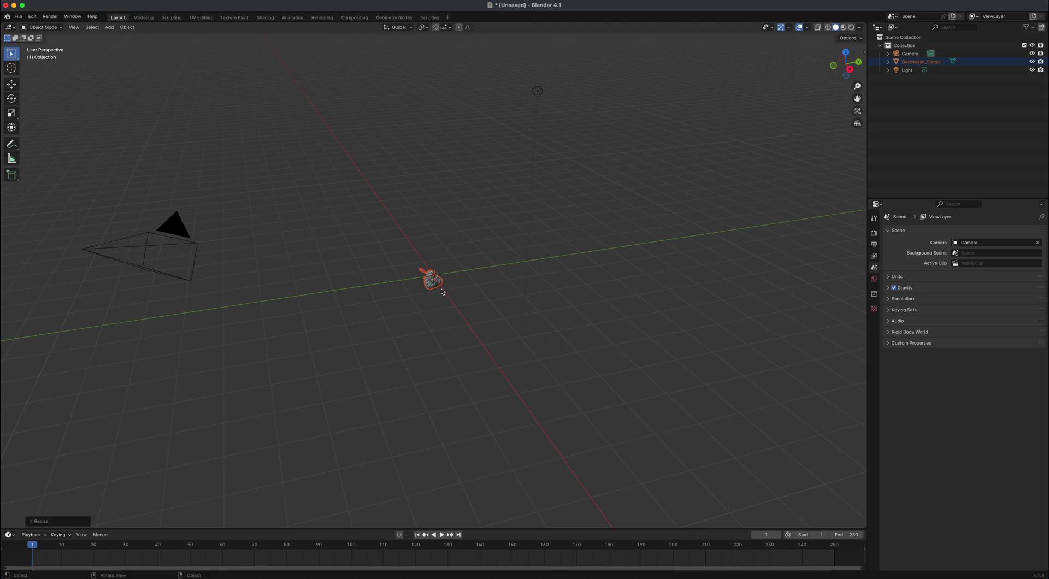
{"action": "key", "text": "s"}
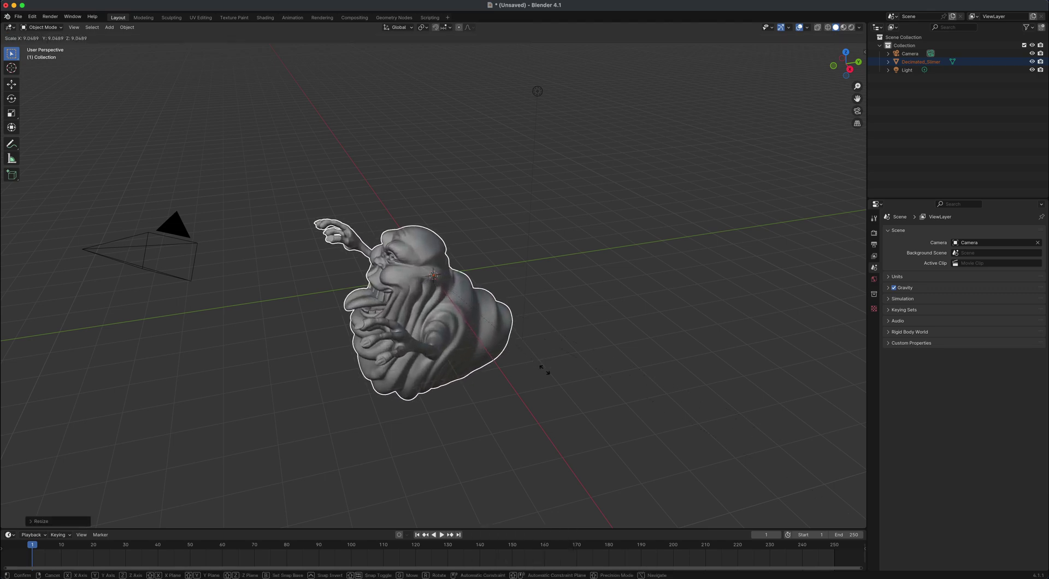
{"action": "left_click", "coordinate": [549, 377]}
{"action": "middle_click_drag", "start_coordinate": [508, 424], "coordinate": [350, 363]}
{"action": "middle_click_drag", "start_coordinate": [627, 329], "coordinate": [528, 321]}
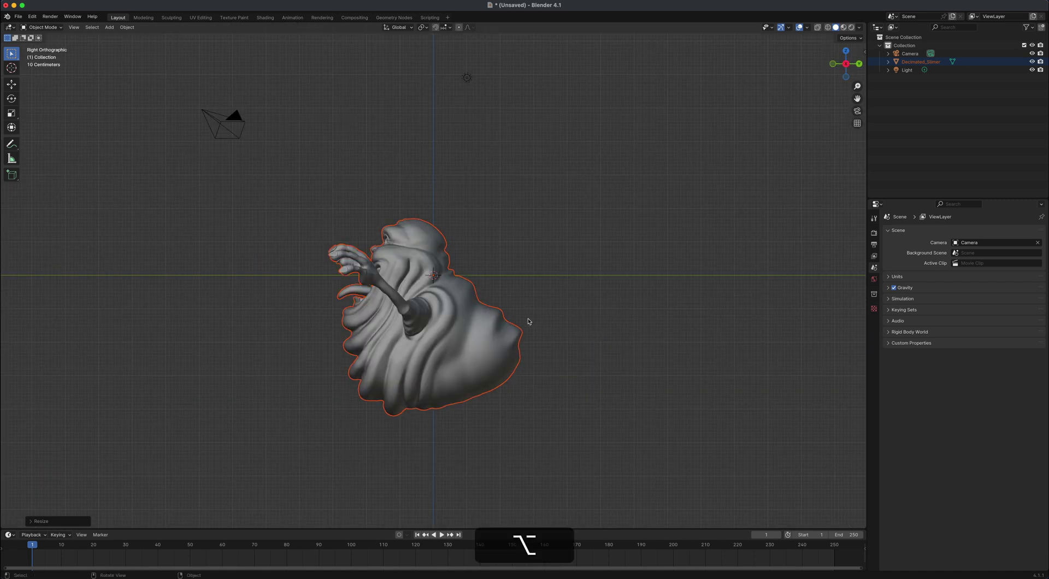
Lift the Slimer along Z with the Move tool so it stands above the grid
{"action": "left_click", "coordinate": [11, 84]}
{"action": "left_click_drag", "start_coordinate": [436, 245], "coordinate": [468, 71]}
{"action": "middle_click_drag", "start_coordinate": [449, 372], "coordinate": [497, 327]}
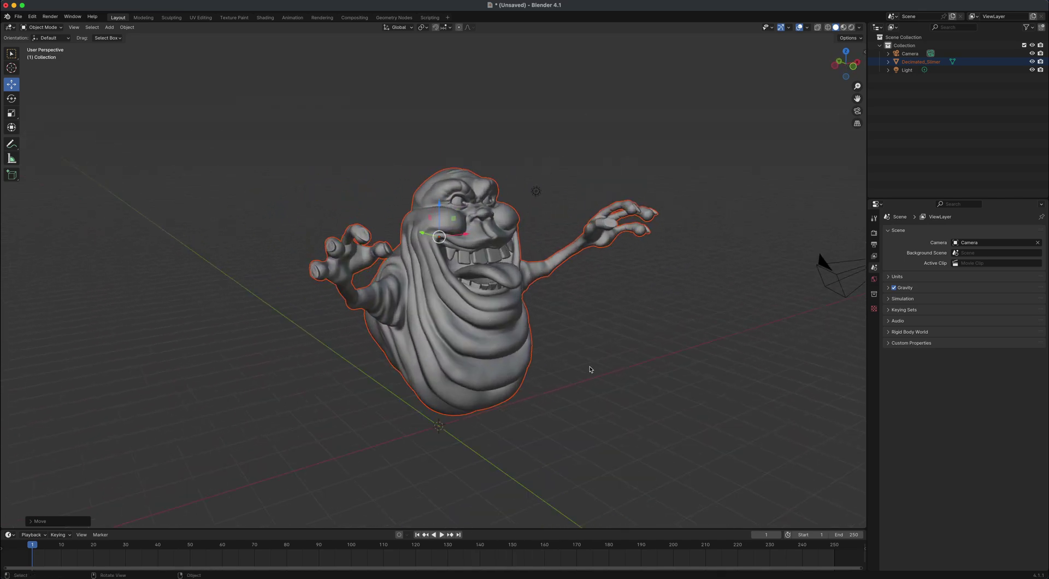
Rename the Slimer's colour attribute from Attribute to VColor, then switch to Material Preview shading
{"action": "middle_click_drag", "start_coordinate": [590, 370], "coordinate": [592, 368]}
{"action": "left_click", "coordinate": [573, 361]}
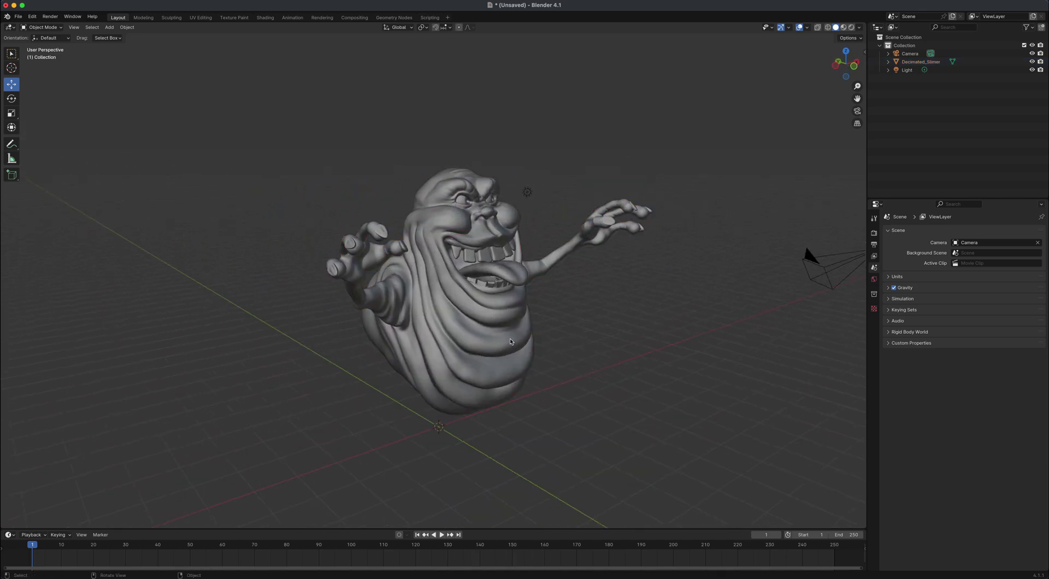
{"action": "left_click", "coordinate": [510, 341]}
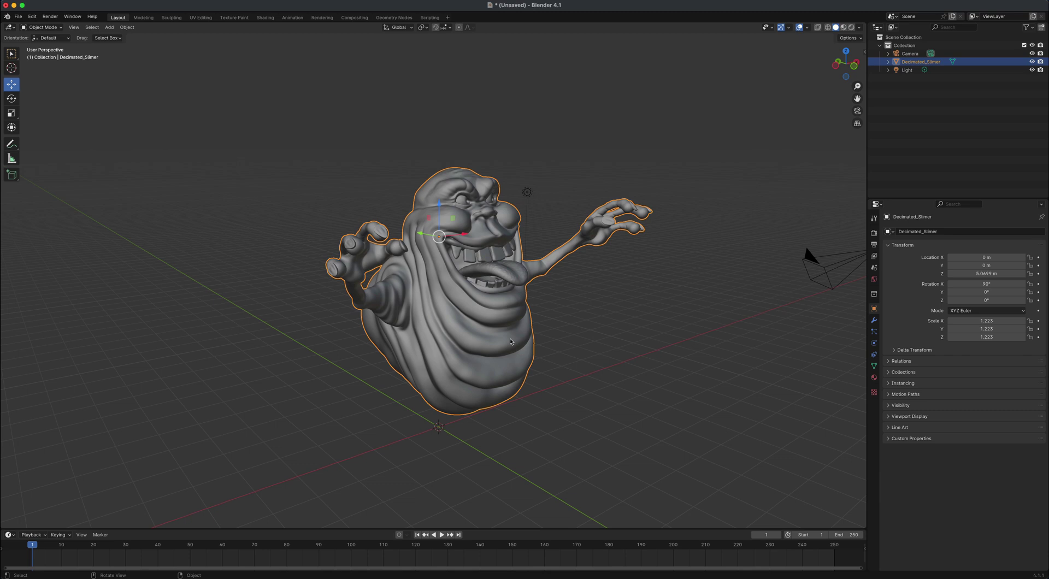
{"action": "left_click", "coordinate": [876, 369]}
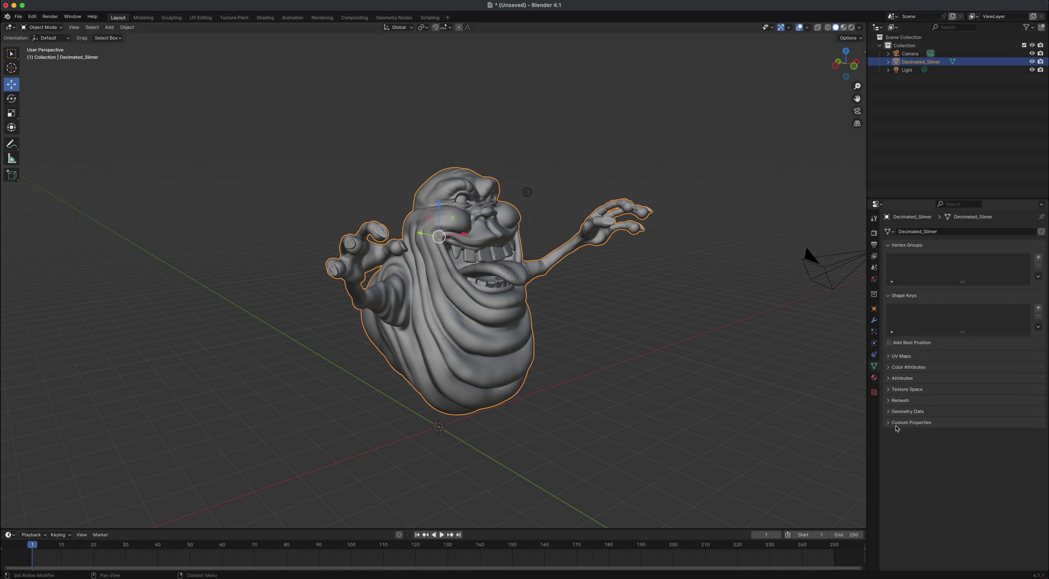
{"action": "left_click", "coordinate": [887, 367]}
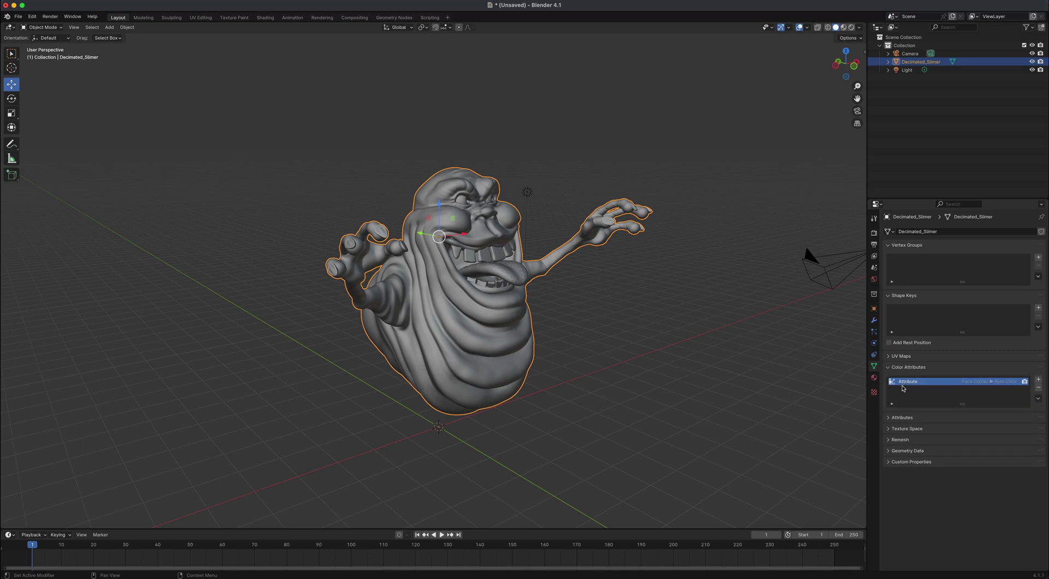
{"action": "double_click", "coordinate": [909, 383]}
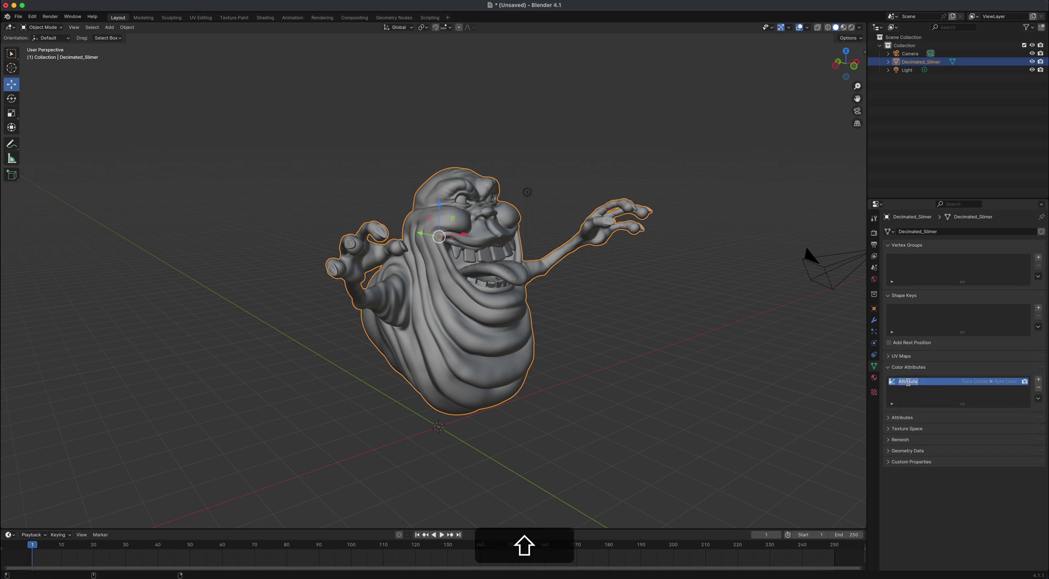
{"action": "type", "text": "VColor"}
{"action": "key", "text": "Return"}
{"action": "left_click", "coordinate": [844, 27]}
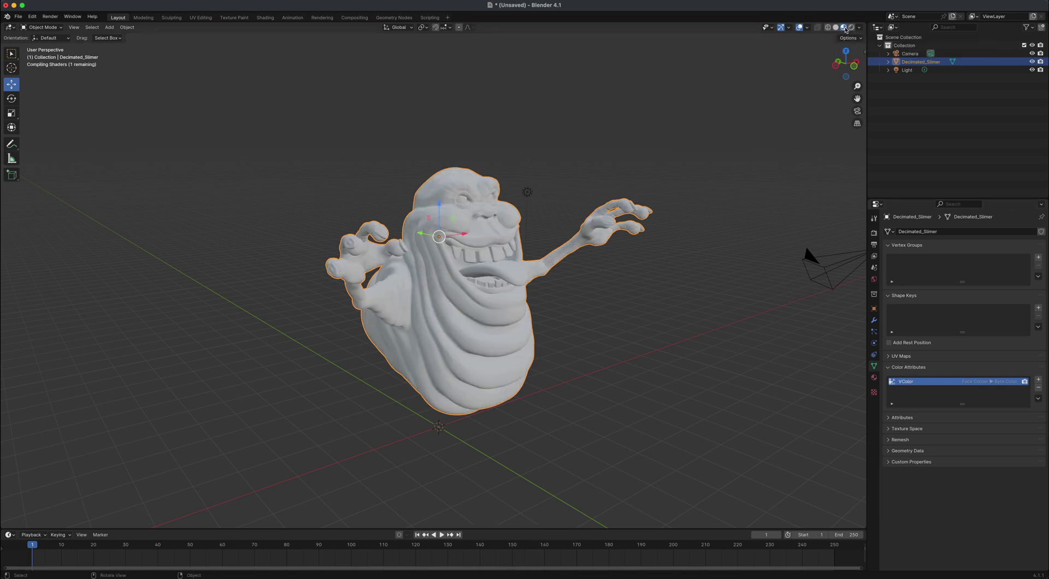
Add an Attribute node to the Slimer material, placed left of the Principled BSDF
{"action": "left_click", "coordinate": [264, 18]}
{"action": "scroll", "coordinate": [353, 431], "scroll_direction": "left", "scroll_amount": 4}
{"action": "scroll", "coordinate": [354, 432], "scroll_direction": "down", "scroll_amount": 3}
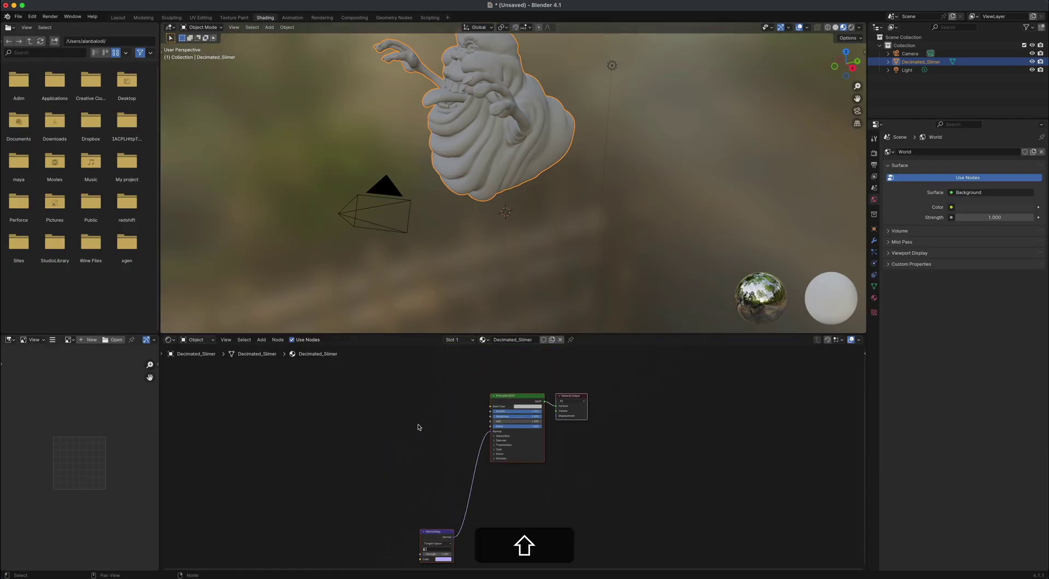
{"action": "key", "text": "shift+a"}
{"action": "type", "text": "AA"}
{"action": "key", "text": "BackSpace"}
{"action": "key", "text": "BackSpace"}
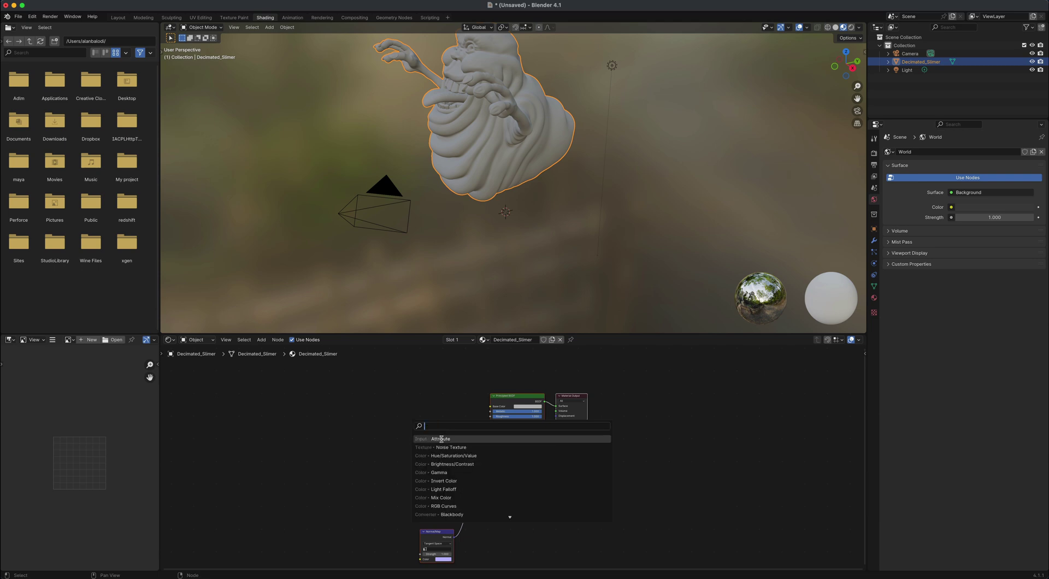
{"action": "left_click", "coordinate": [441, 439]}
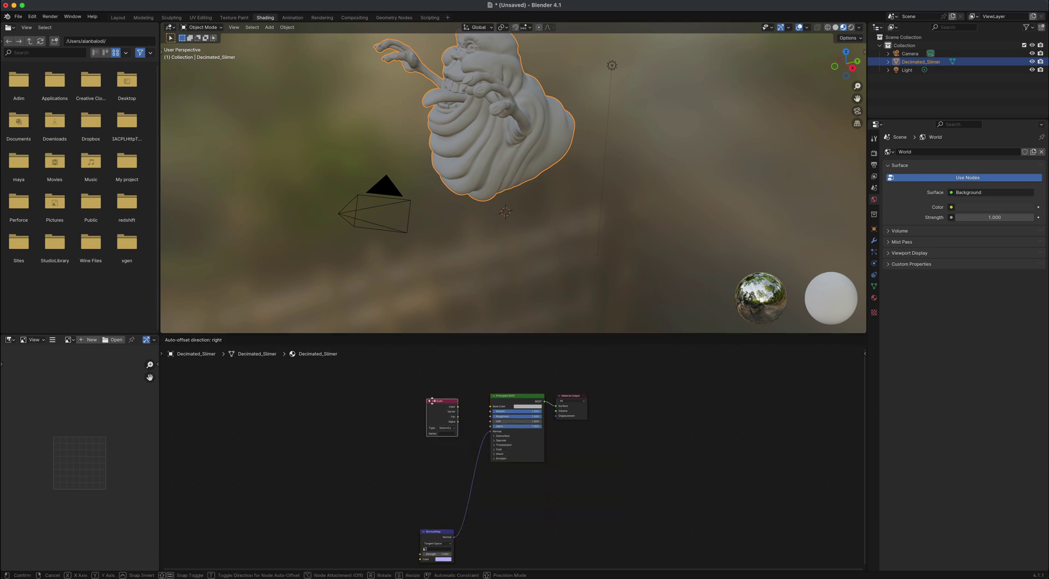
{"action": "left_click", "coordinate": [430, 405]}
Link the Attribute node's Color to Base Color and set its name to VColor
{"action": "scroll", "coordinate": [446, 423], "scroll_direction": "up", "scroll_amount": 3}
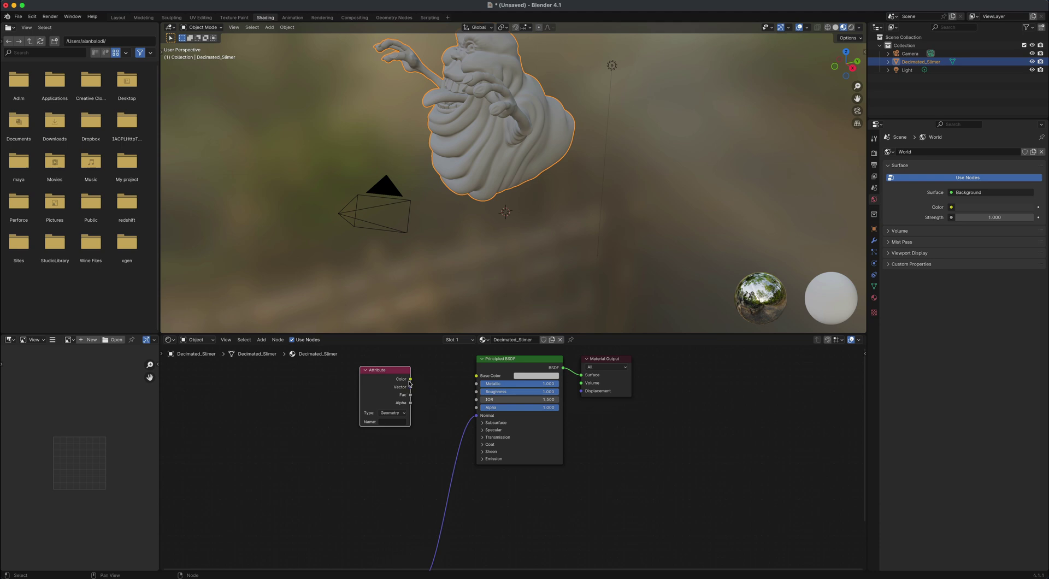
{"action": "left_click_drag", "start_coordinate": [410, 379], "coordinate": [476, 376]}
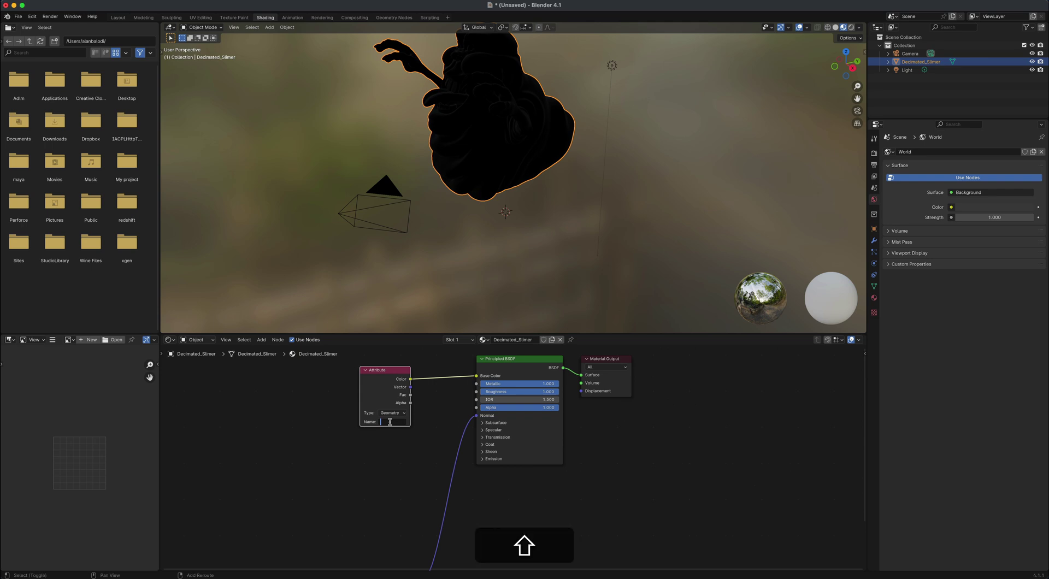
{"action": "type", "text": "VColor"}
{"action": "key", "text": "Return"}
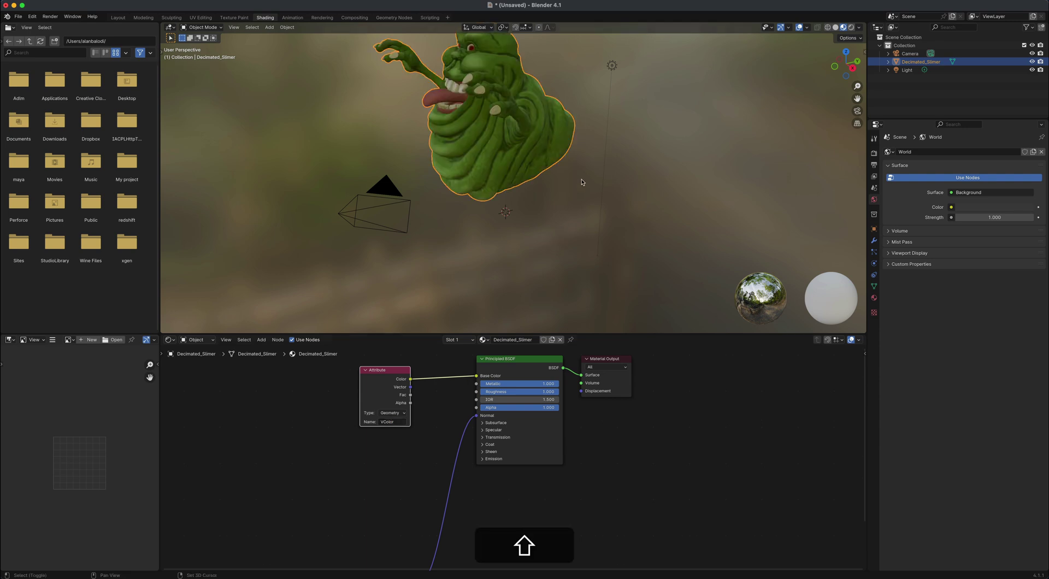
{"action": "middle_click_drag", "start_coordinate": [570, 181], "coordinate": [580, 249], "text": "shift"}
Lower the Principled BSDF Roughness slightly in Shading, then go back to the Layout workspace
{"action": "left_click", "coordinate": [123, 20]}
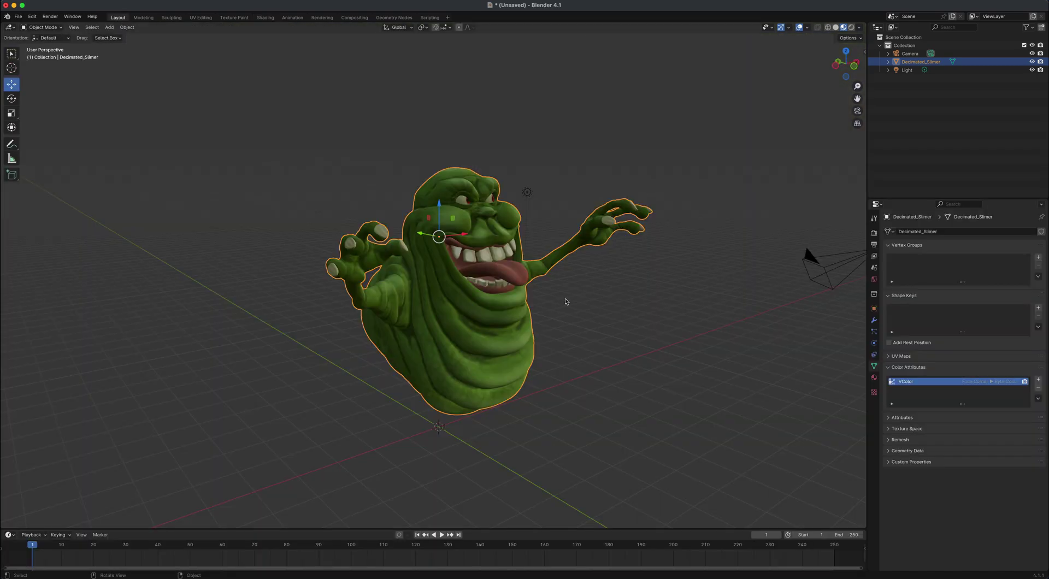
{"action": "middle_click_drag", "start_coordinate": [808, 253], "coordinate": [320, 345]}
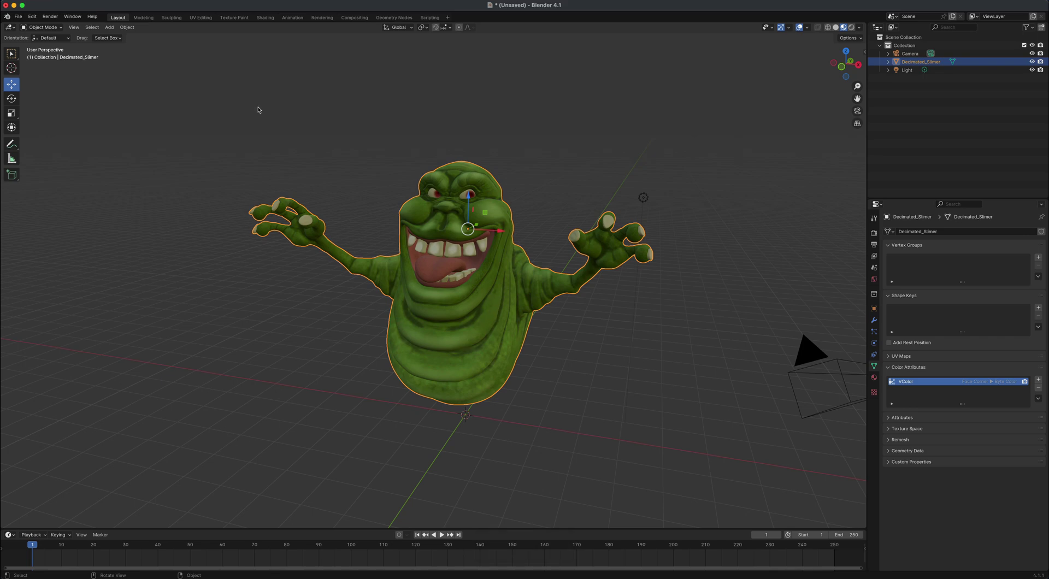
{"action": "left_click", "coordinate": [266, 18]}
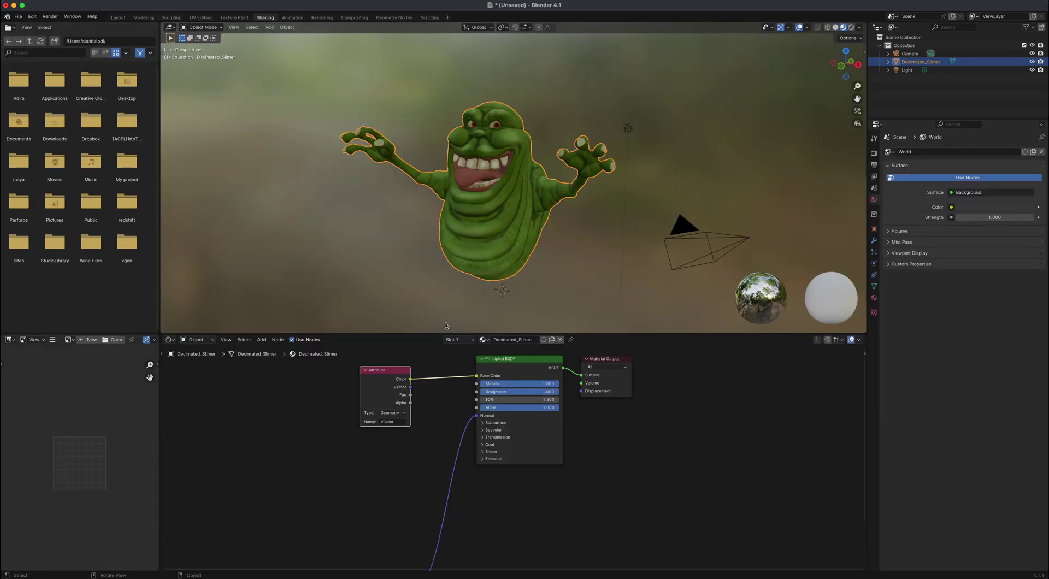
{"action": "left_click_drag", "start_coordinate": [546, 392], "coordinate": [544, 392]}
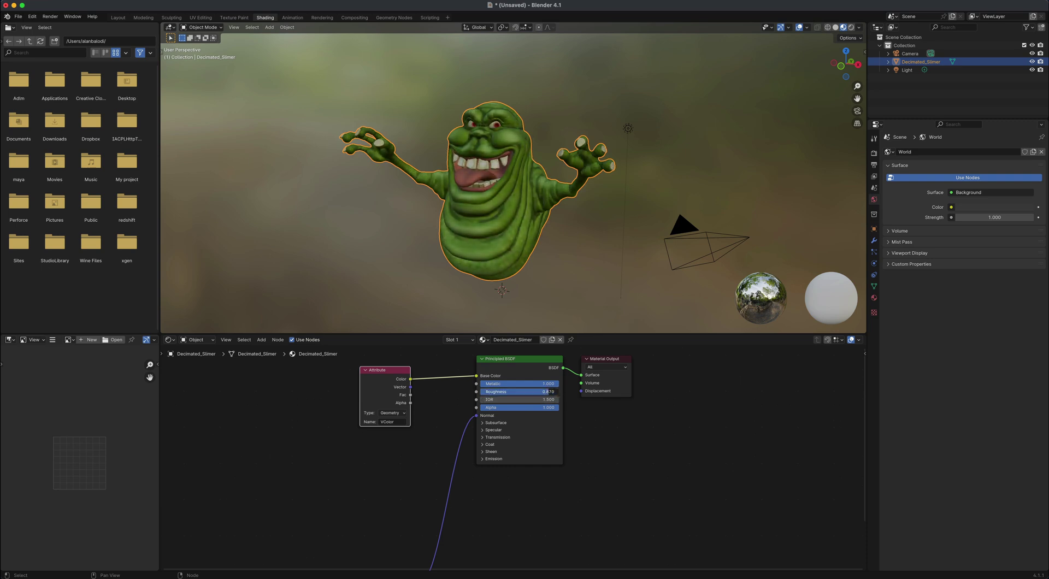
{"action": "left_click", "coordinate": [117, 18]}
{"action": "mouse_move", "coordinate": [510, 452]}
{"action": "middle_mouse_down"}
{"action": "mouse_move", "coordinate": [393, 443]}
{"action": "mouse_move", "coordinate": [609, 447]}
{"action": "mouse_move", "coordinate": [519, 445]}
{"action": "middle_mouse_up"}
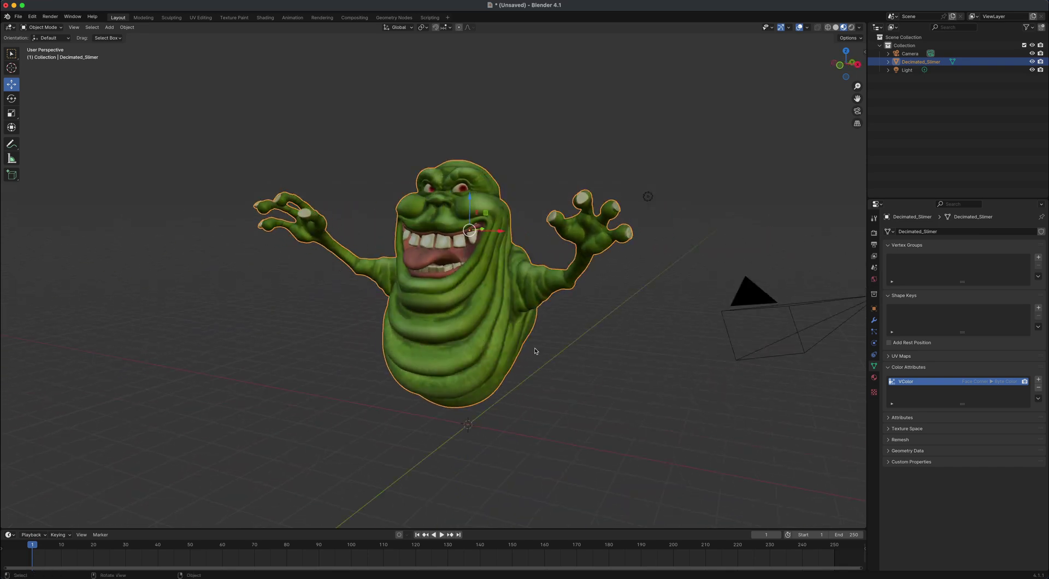
Enter camera view with Lock Camera to View, frame Slimer with Shift+C and turn it front-on
{"action": "middle_click_drag", "start_coordinate": [554, 365], "coordinate": [601, 376]}
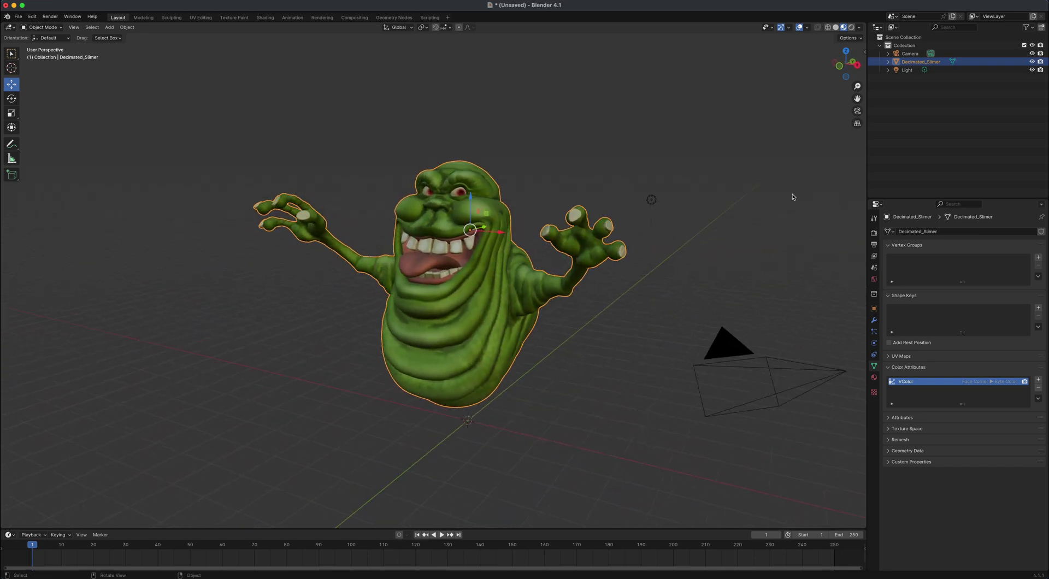
{"action": "left_click", "coordinate": [857, 110]}
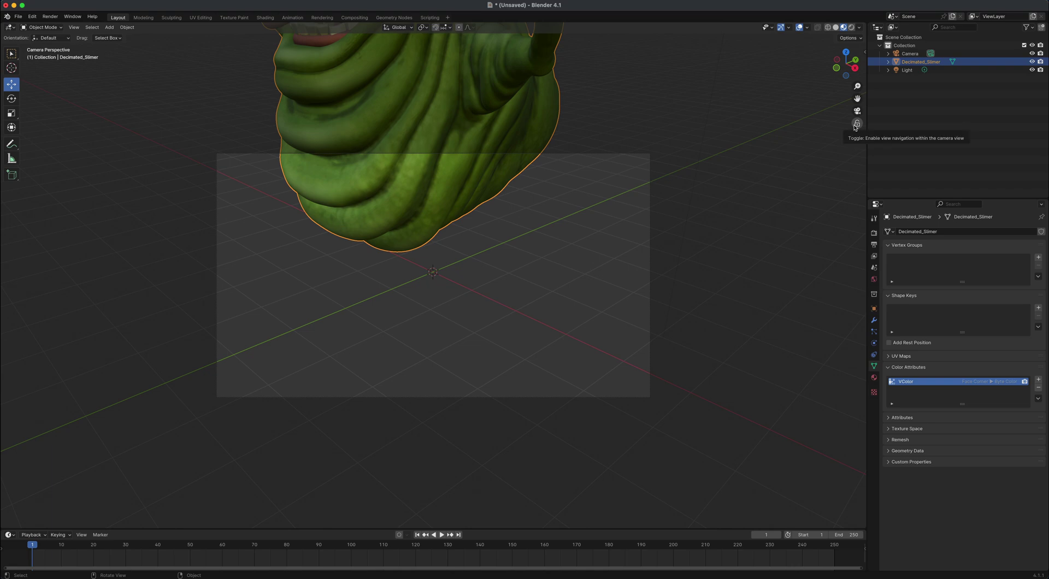
{"action": "left_click", "coordinate": [855, 127]}
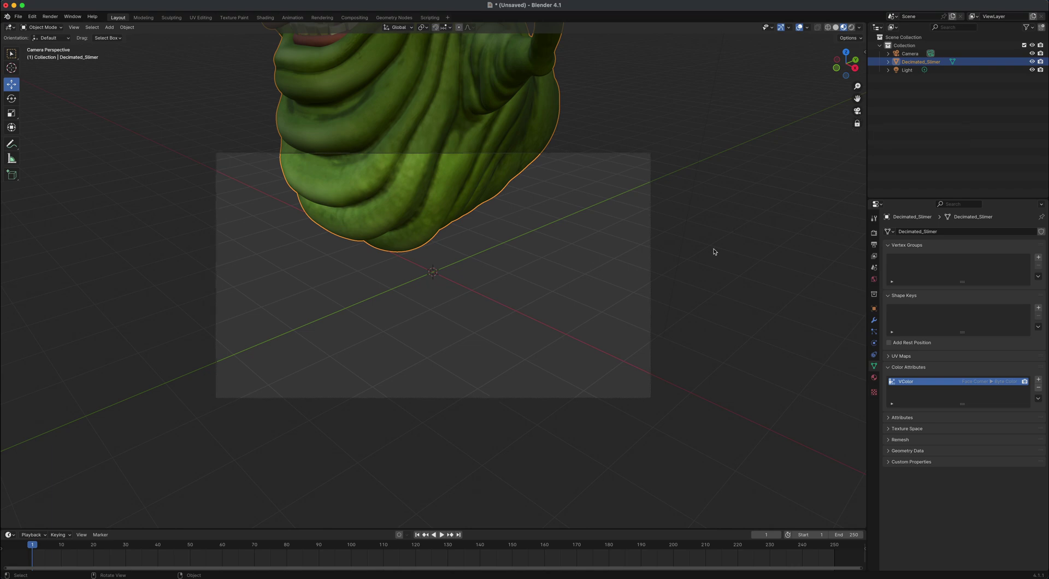
{"action": "key", "text": "shift+c"}
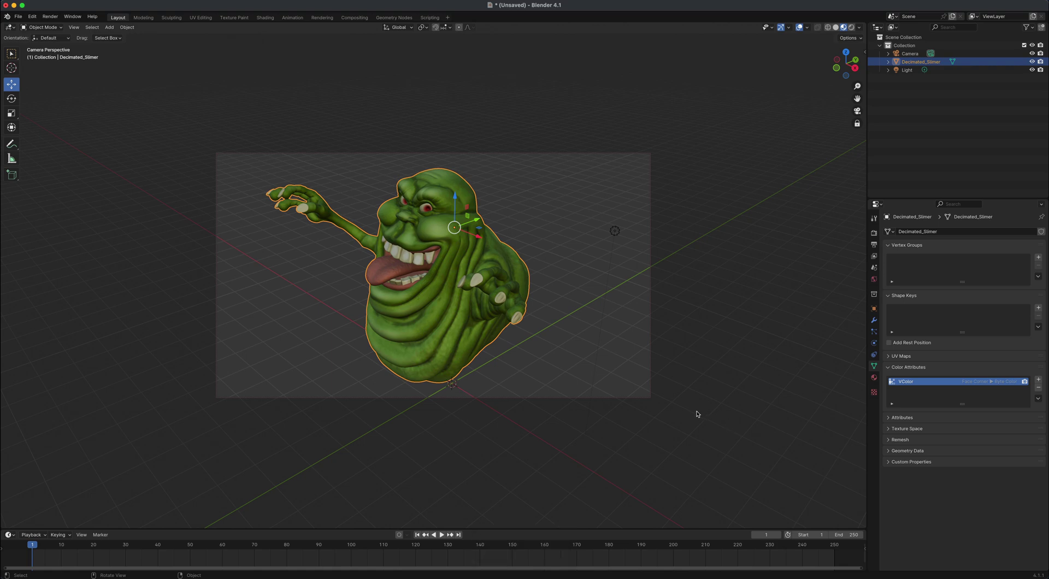
{"action": "mouse_move", "coordinate": [701, 362]}
{"action": "middle_mouse_down"}
{"action": "mouse_move", "coordinate": [759, 358]}
{"action": "mouse_move", "coordinate": [711, 355]}
{"action": "middle_mouse_up"}
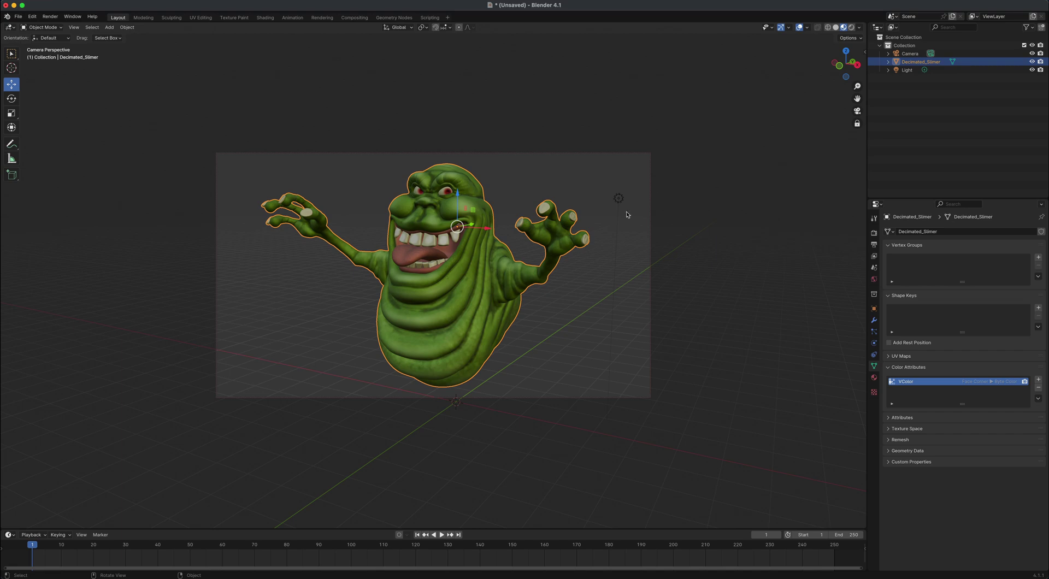
{"action": "left_click", "coordinate": [911, 54]}
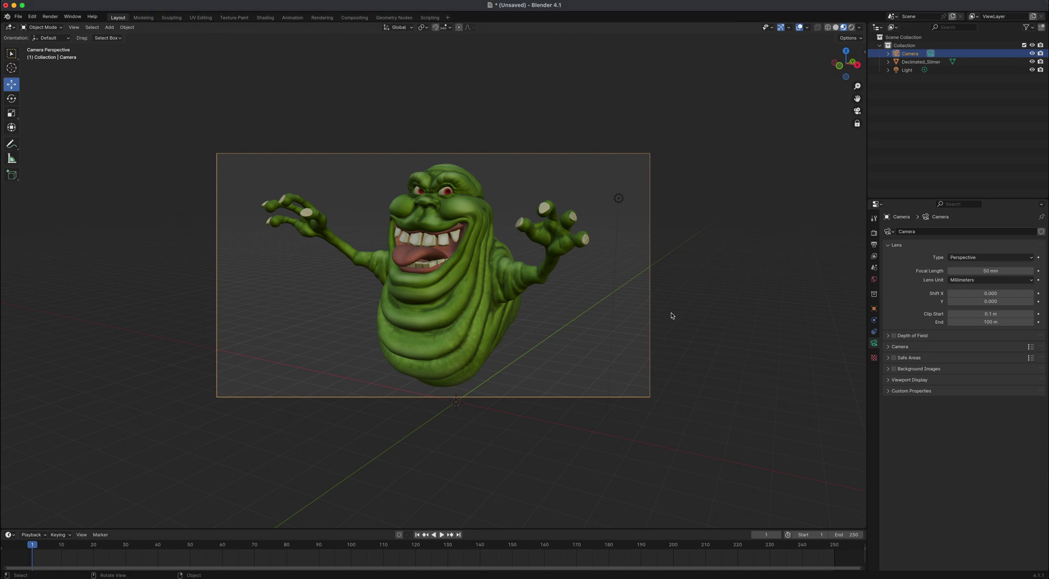
Set the camera focal length to 35 mm, then 25 mm, reframing Slimer after each change
{"action": "left_click", "coordinate": [972, 271]}
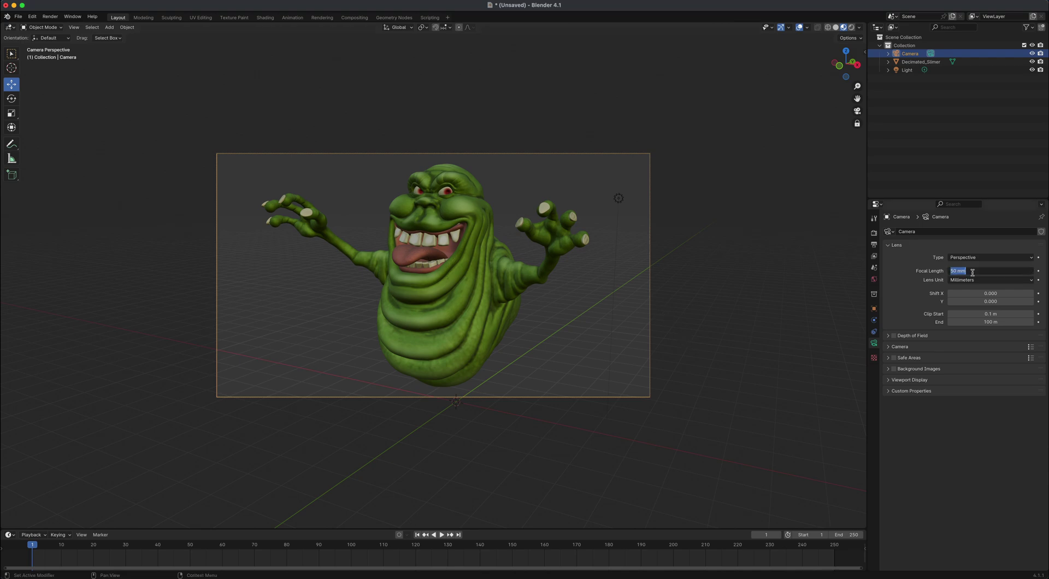
{"action": "type", "text": "3"}
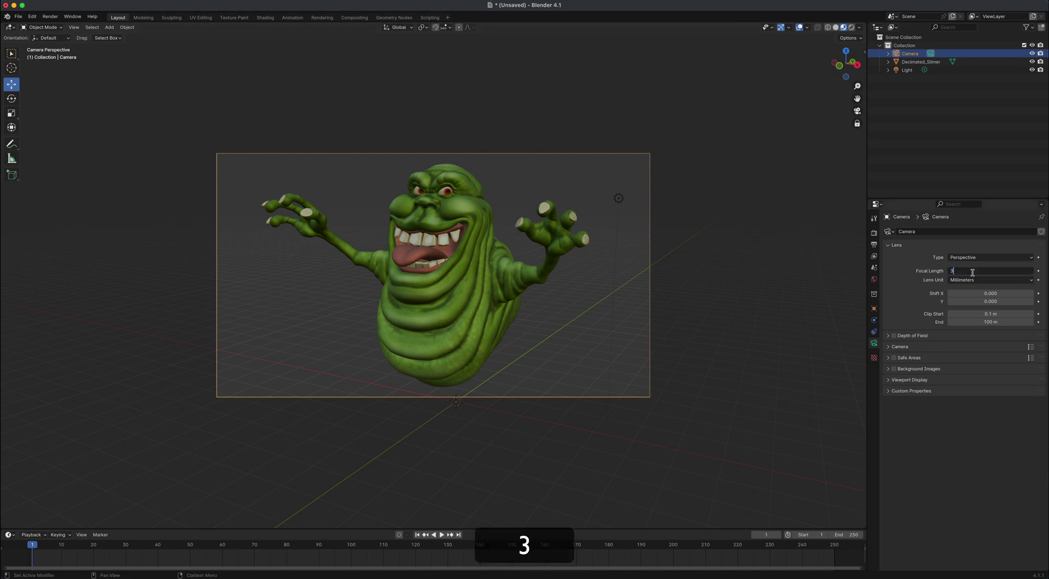
{"action": "type", "text": "5"}
{"action": "key", "text": "Return"}
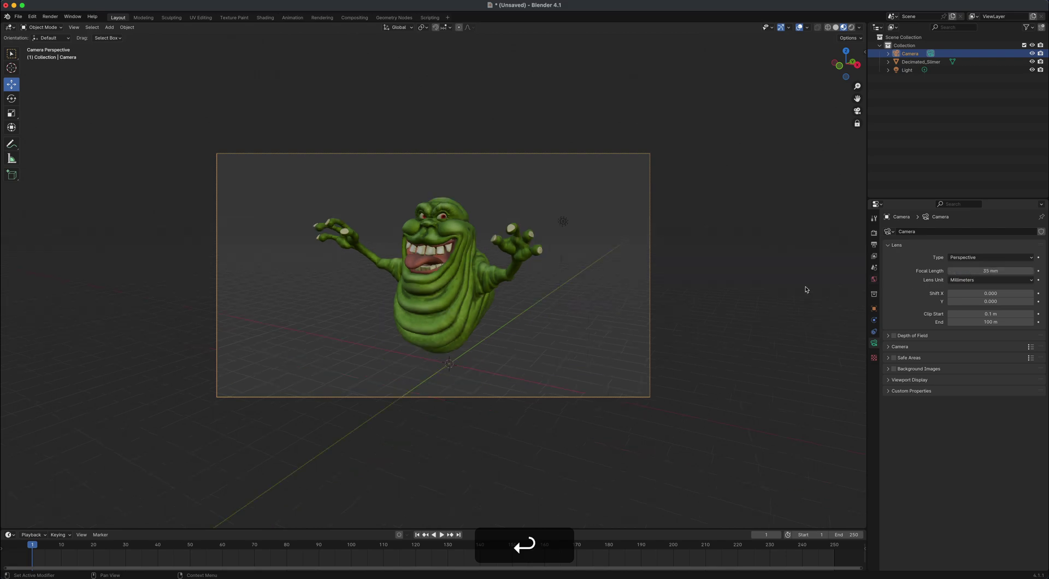
{"action": "middle_click_drag", "start_coordinate": [674, 339], "coordinate": [786, 337]}
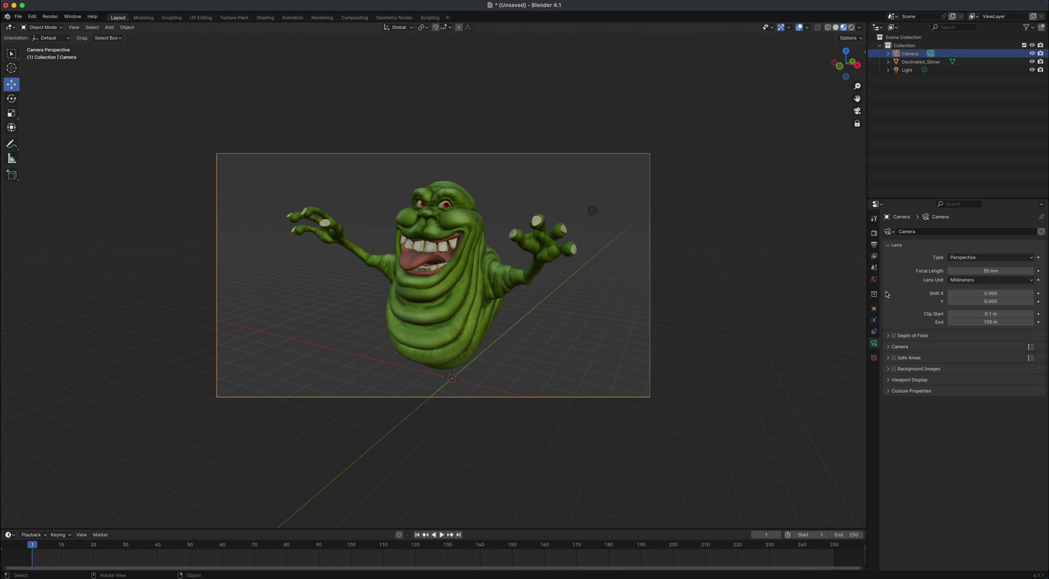
{"action": "left_click", "coordinate": [959, 272]}
{"action": "type", "text": "25"}
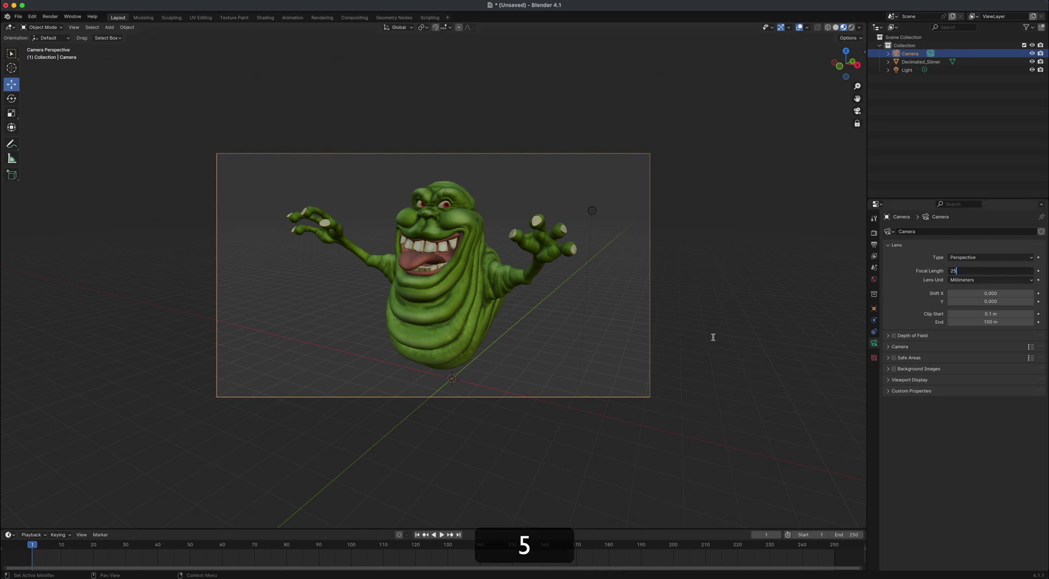
{"action": "key", "text": "Return"}
{"action": "middle_click_drag", "start_coordinate": [683, 351], "coordinate": [403, 344]}
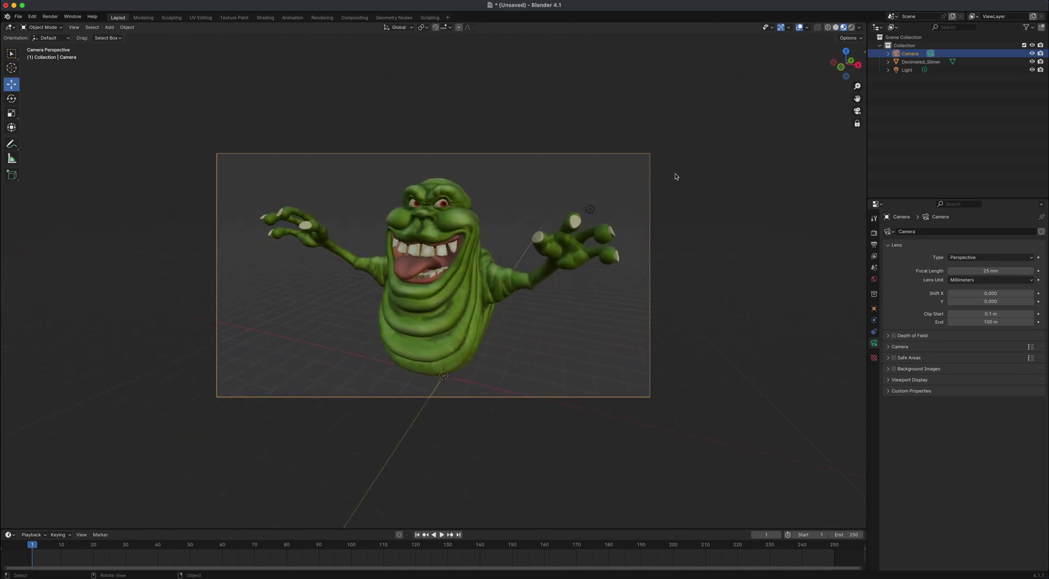
Switch the viewport to Rendered shading
{"action": "left_click", "coordinate": [853, 28]}
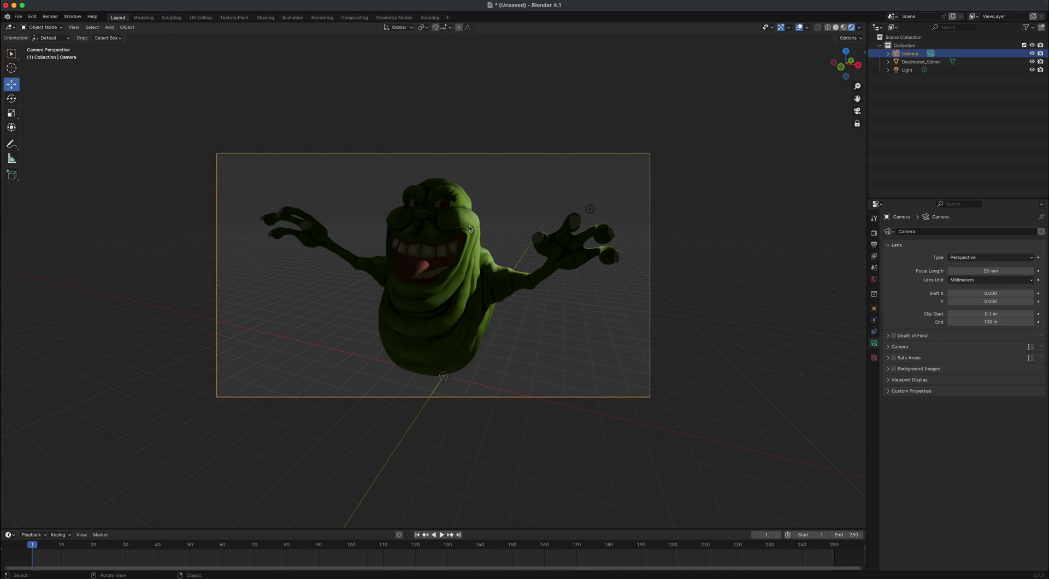
Leave camera view, zoom out, and delete the default Light from the Outliner
{"action": "left_click", "coordinate": [857, 112]}
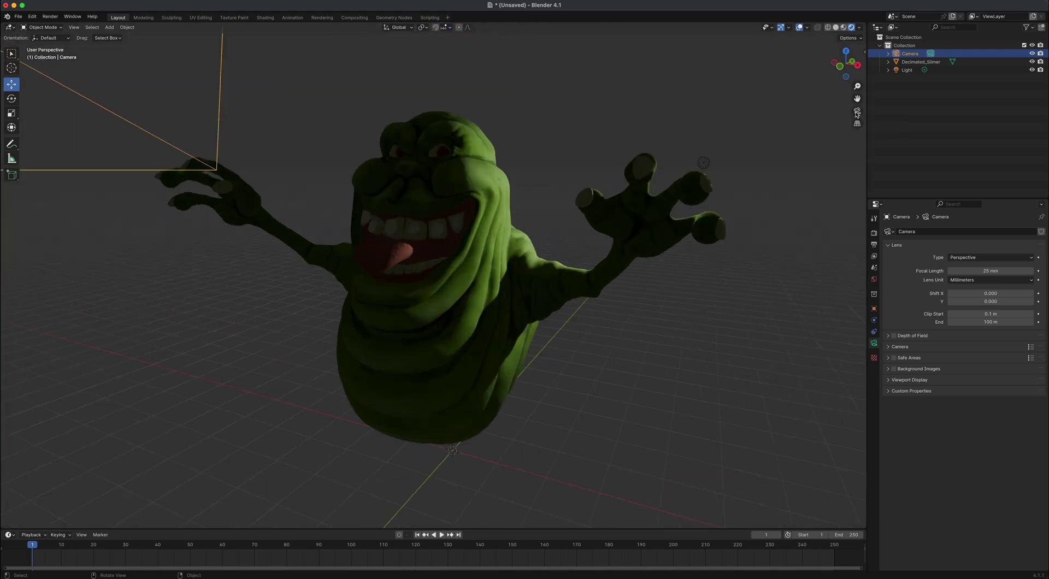
{"action": "scroll", "coordinate": [704, 300], "scroll_direction": "down", "scroll_amount": 3}
{"action": "middle_click_drag", "start_coordinate": [704, 299], "coordinate": [546, 225]}
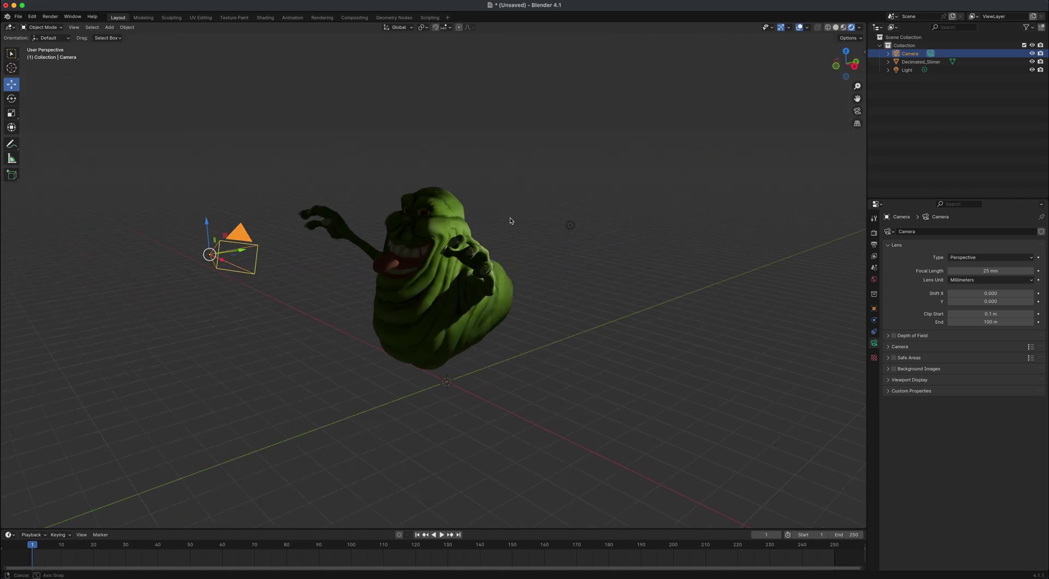
{"action": "left_click", "coordinate": [908, 70]}
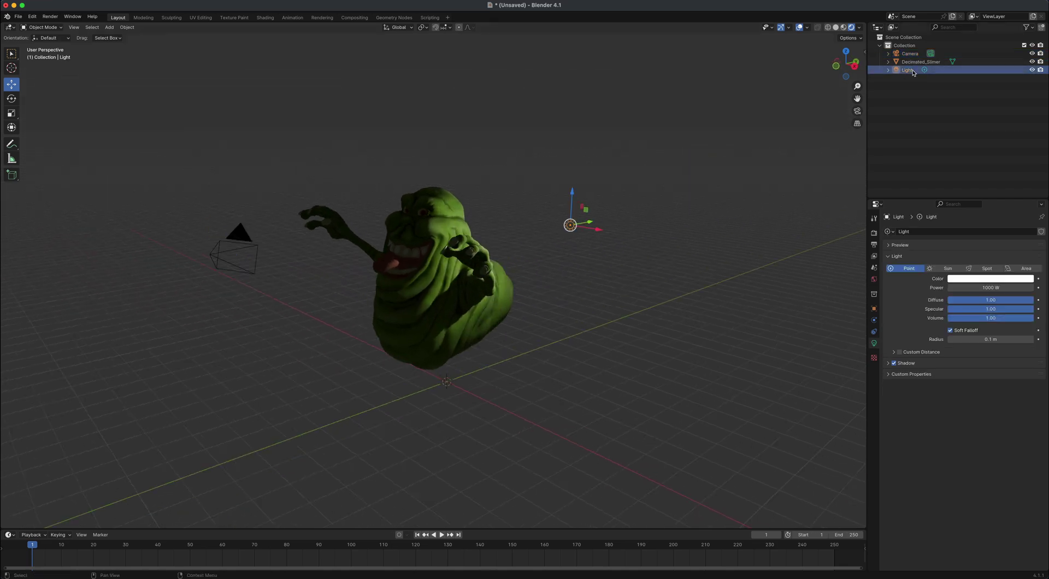
{"action": "key", "text": "Delete"}
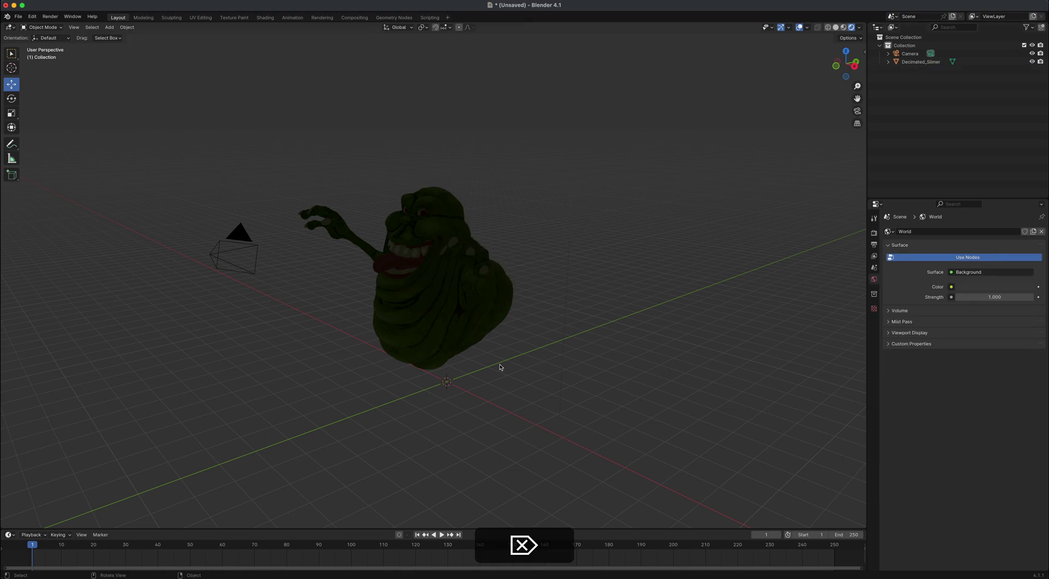
{"action": "middle_click_drag", "start_coordinate": [486, 410], "coordinate": [538, 404]}
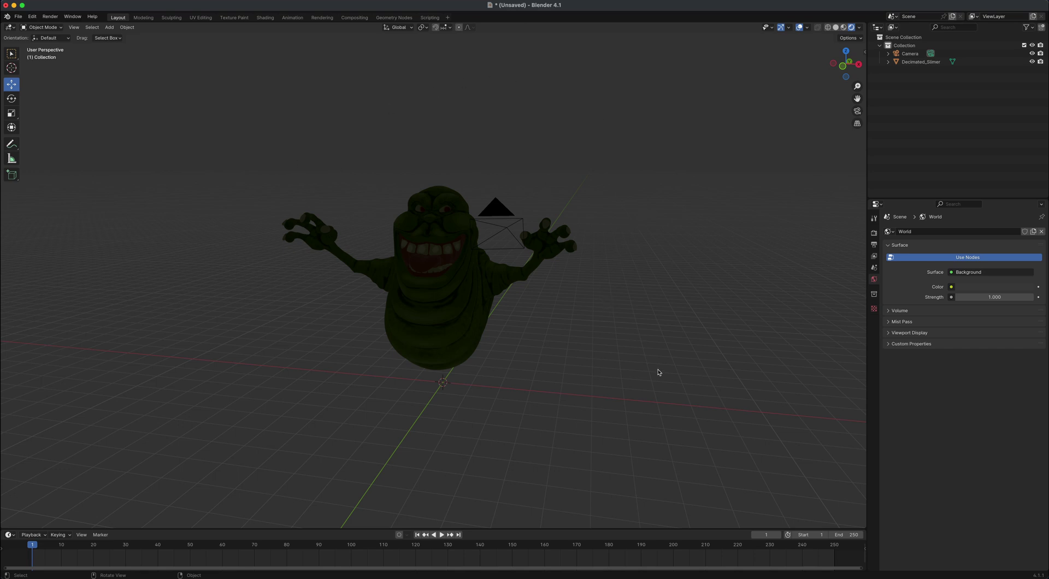
{"action": "middle_click_drag", "start_coordinate": [658, 374], "coordinate": [649, 375]}
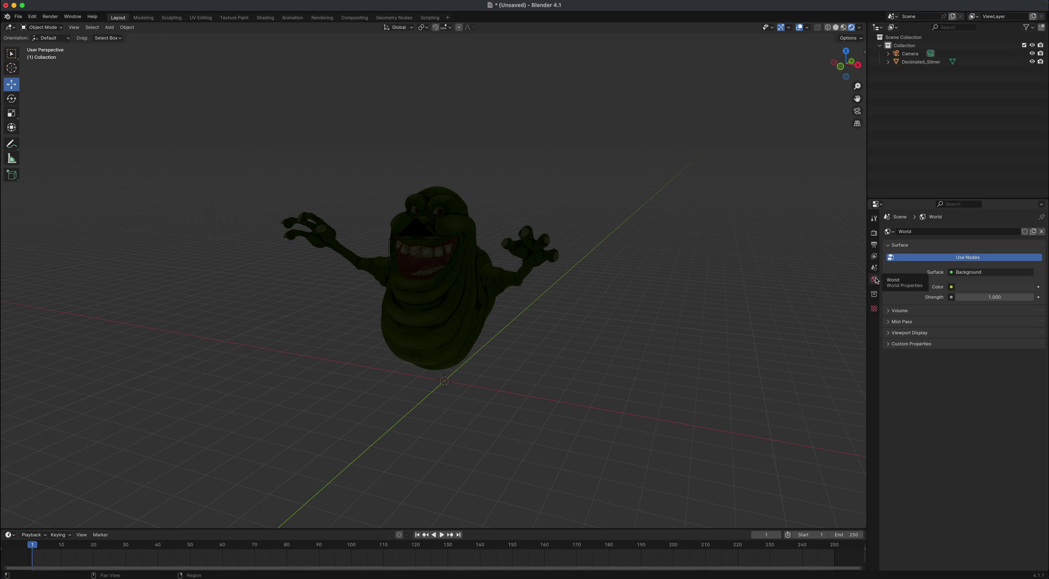
Drive the World Color with an Environment Texture holding a new image, then browse into Downloads/HDR
{"action": "left_click", "coordinate": [951, 287]}
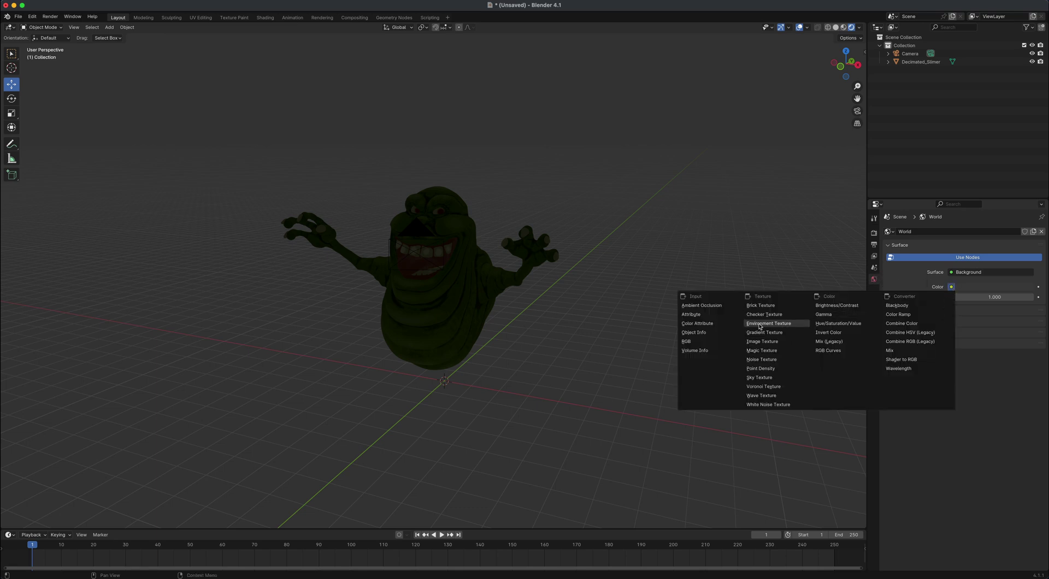
{"action": "left_click", "coordinate": [787, 327]}
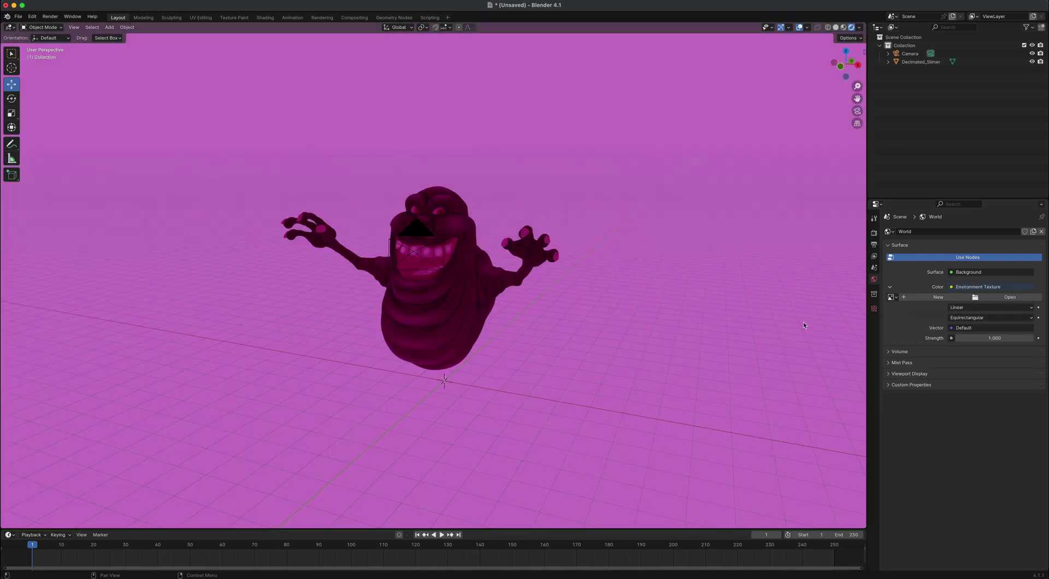
{"action": "left_click", "coordinate": [923, 299]}
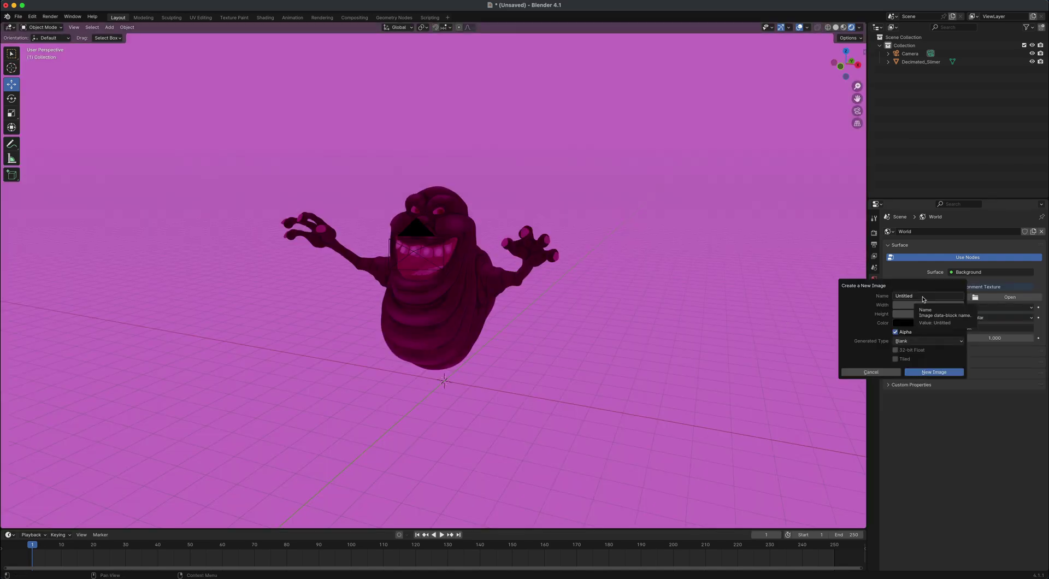
{"action": "left_click", "coordinate": [938, 374]}
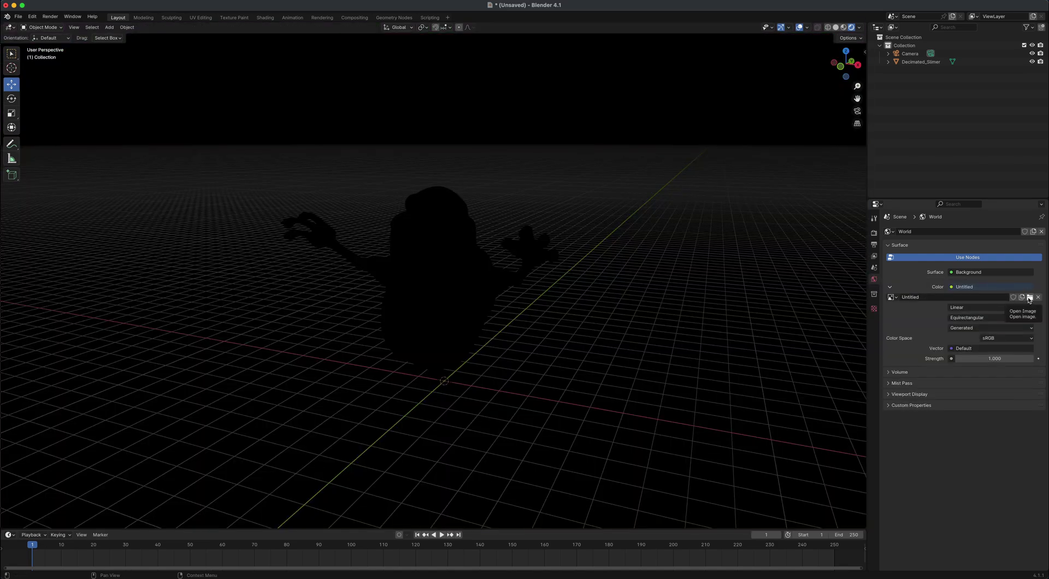
{"action": "left_click", "coordinate": [1029, 298]}
{"action": "double_click", "coordinate": [415, 337]}
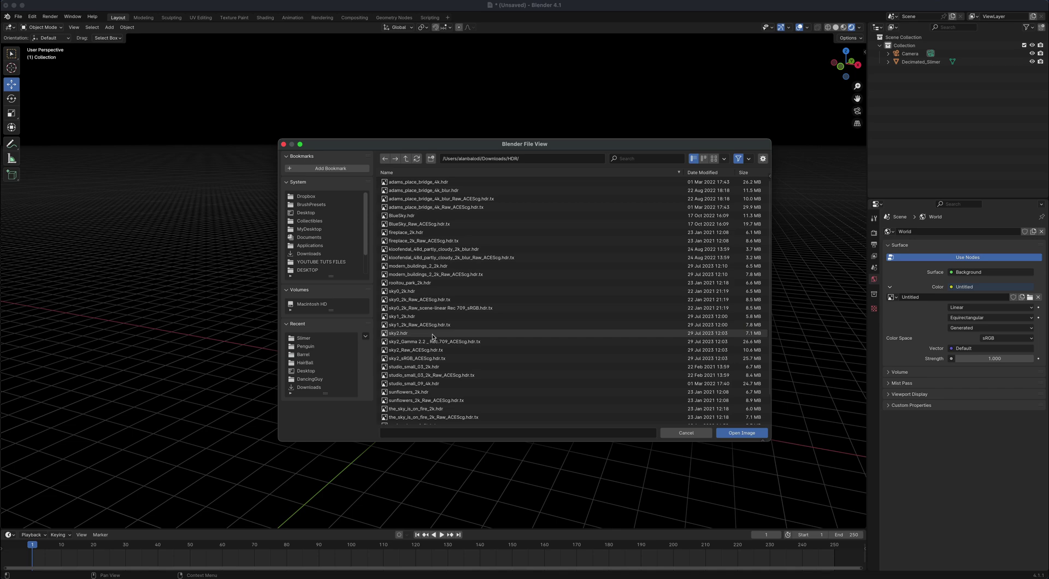
Load sky0_2k.hdr as the world environment and set its strength to 0.900
{"action": "left_click", "coordinate": [398, 334]}
{"action": "left_click", "coordinate": [741, 432]}
{"action": "mouse_move", "coordinate": [608, 398]}
{"action": "middle_mouse_down"}
{"action": "mouse_move", "coordinate": [569, 398]}
{"action": "mouse_move", "coordinate": [610, 396]}
{"action": "mouse_move", "coordinate": [595, 397]}
{"action": "middle_mouse_up"}
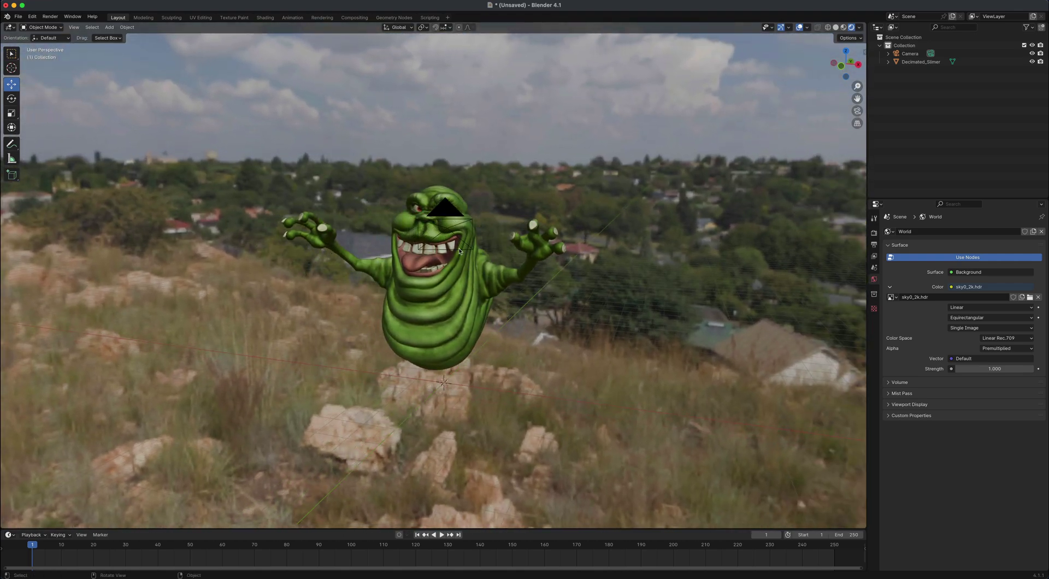
{"action": "mouse_move", "coordinate": [1028, 369]}
{"action": "left_mouse_down"}
{"action": "mouse_move", "coordinate": [983, 369]}
{"action": "mouse_move", "coordinate": [1030, 369]}
{"action": "mouse_move", "coordinate": [1017, 369]}
{"action": "left_mouse_up"}
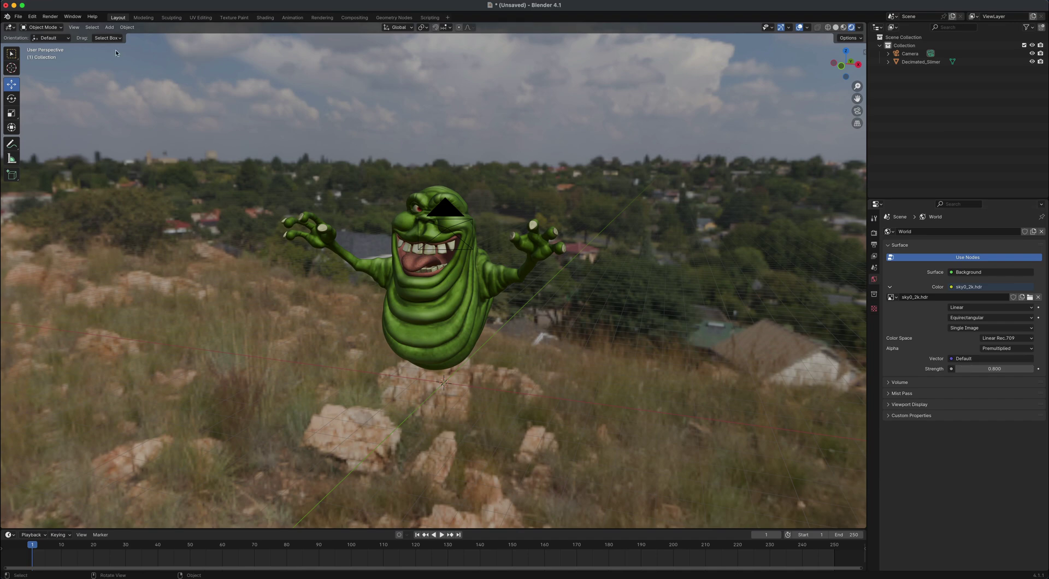
Add an Area light, raise it above Slimer and scale it larger
{"action": "left_click", "coordinate": [110, 28]}
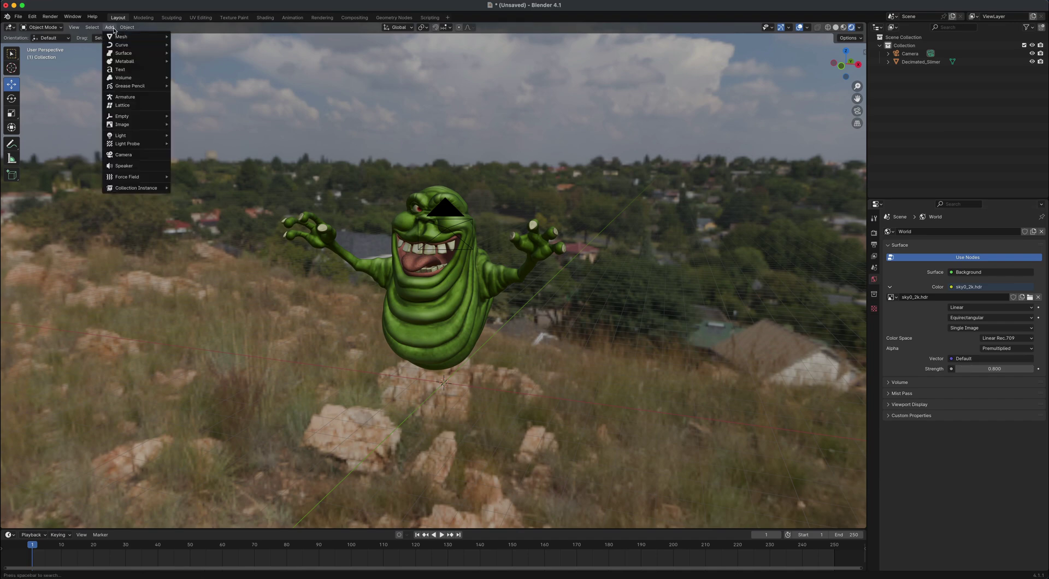
{"action": "mouse_move", "coordinate": [162, 137]}
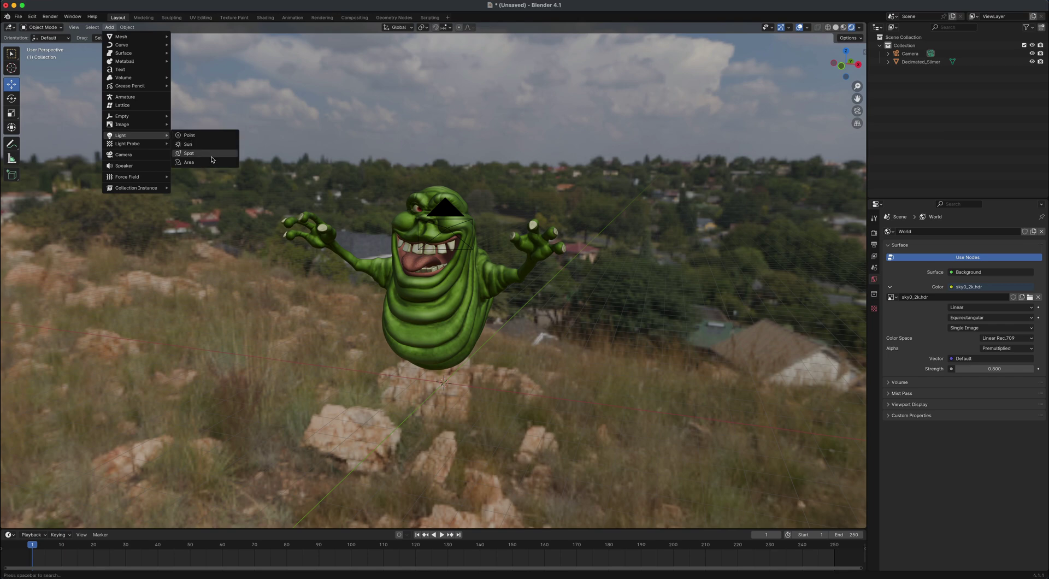
{"action": "left_click", "coordinate": [211, 161]}
{"action": "left_click_drag", "start_coordinate": [444, 348], "coordinate": [450, 132]}
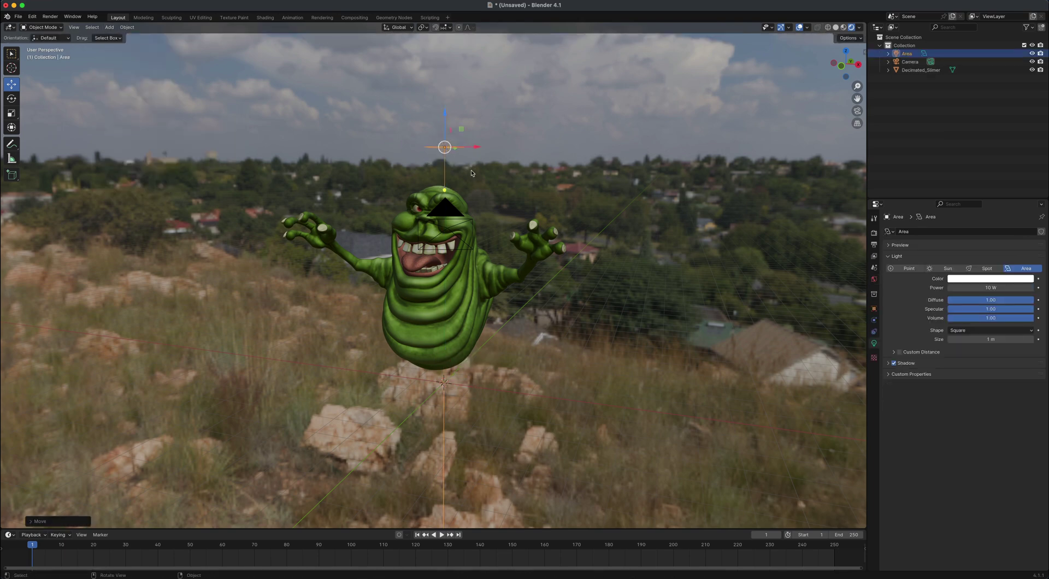
{"action": "key", "text": "s"}
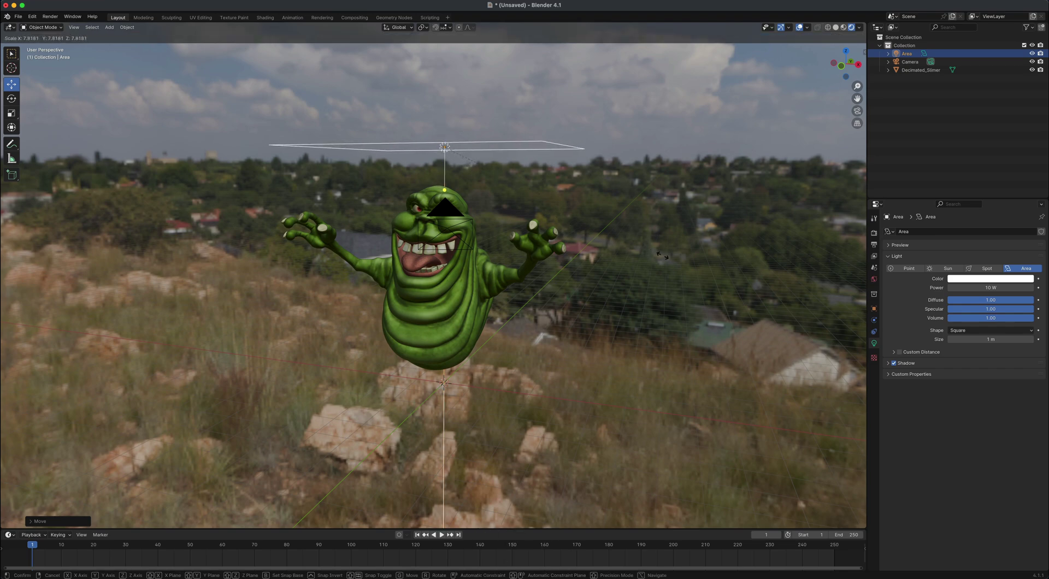
{"action": "left_click", "coordinate": [662, 255]}
Move the area light to Slimer's upper left and rotate it toward the character
{"action": "middle_click_drag", "start_coordinate": [662, 255], "coordinate": [471, 148]}
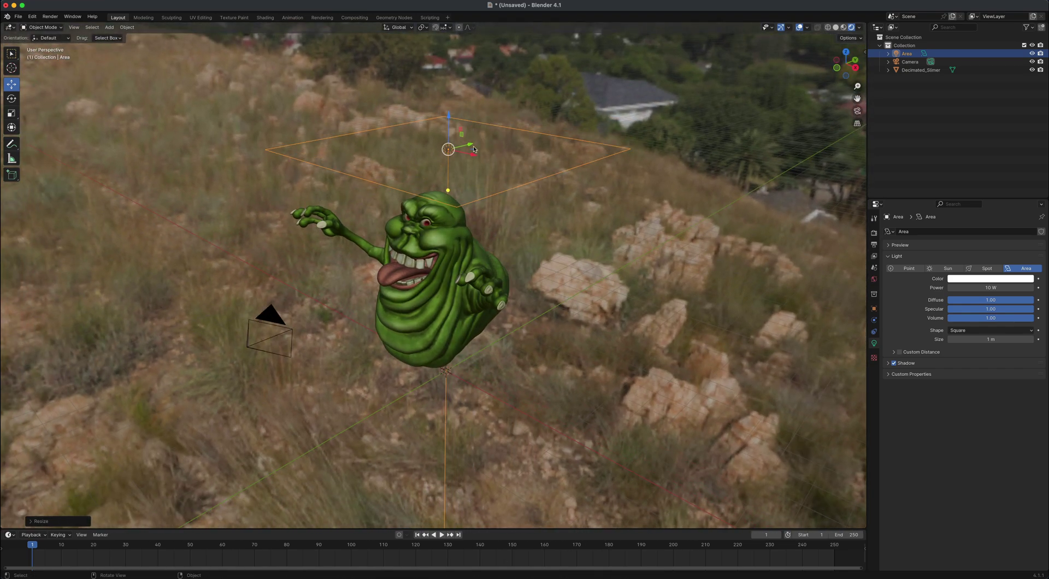
{"action": "left_click_drag", "start_coordinate": [468, 145], "coordinate": [366, 398]}
{"action": "scroll", "coordinate": [363, 363], "scroll_direction": "down", "scroll_amount": 3}
{"action": "scroll", "coordinate": [363, 362], "scroll_direction": "up", "scroll_amount": 2}
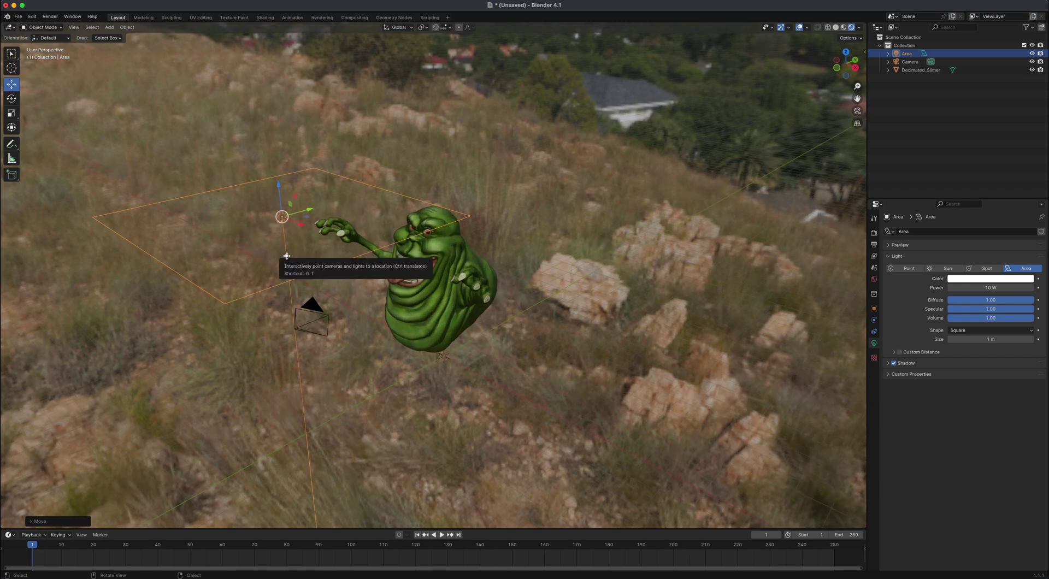
{"action": "key", "text": "r"}
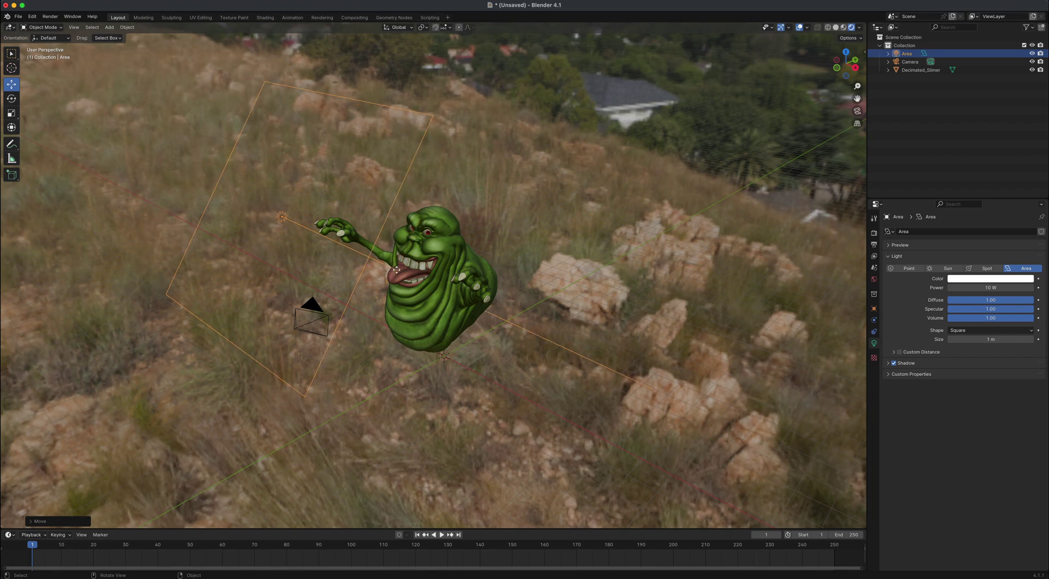
{"action": "key", "text": "g"}
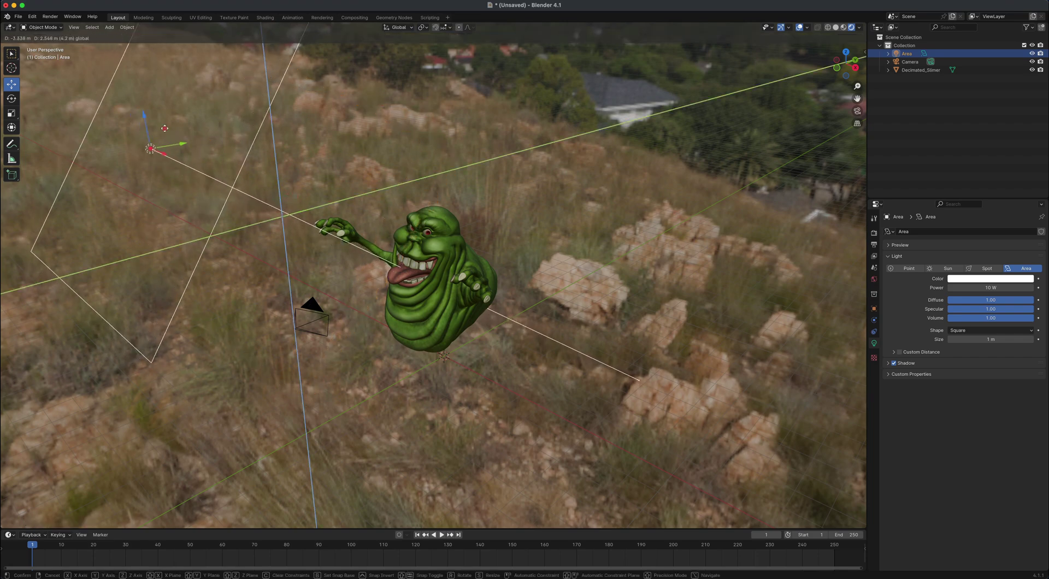
Raise the area light's power to 1507.6 W, nudge it slightly, and tint it pink
{"action": "left_click", "coordinate": [196, 146]}
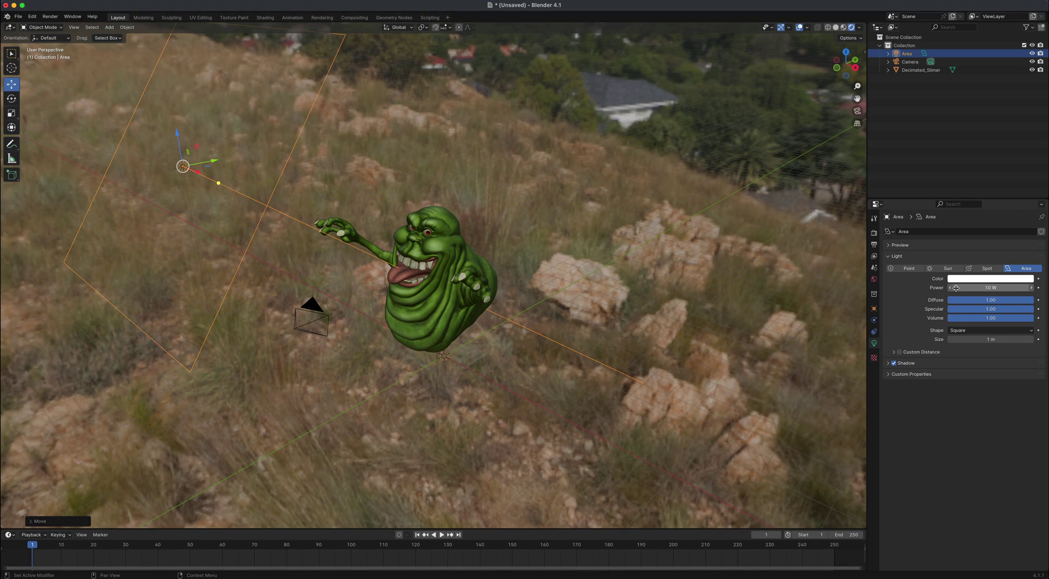
{"action": "left_click_drag", "start_coordinate": [964, 288], "coordinate": [1019, 288]}
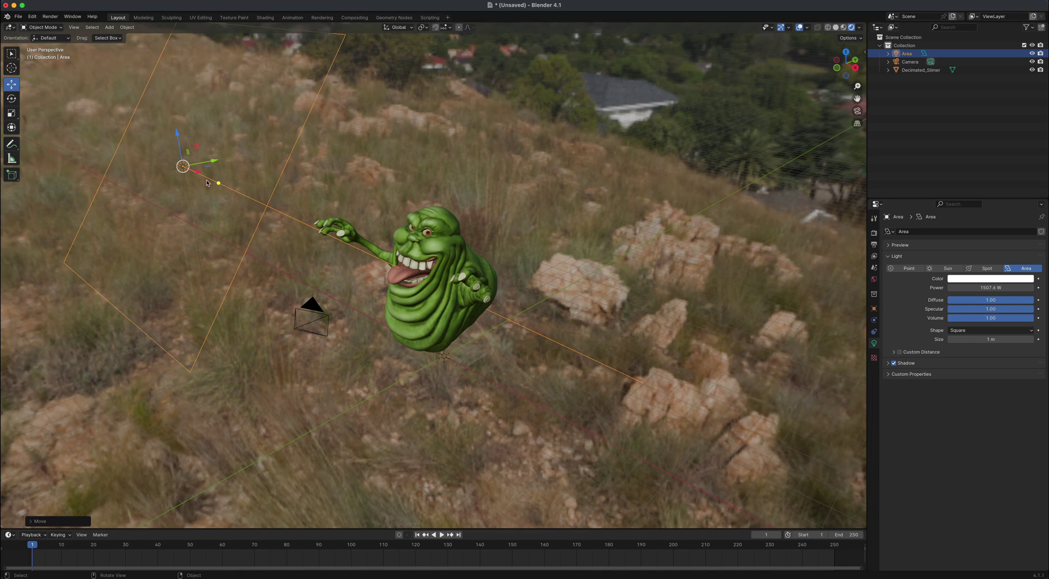
{"action": "left_click_drag", "start_coordinate": [200, 150], "coordinate": [218, 161]}
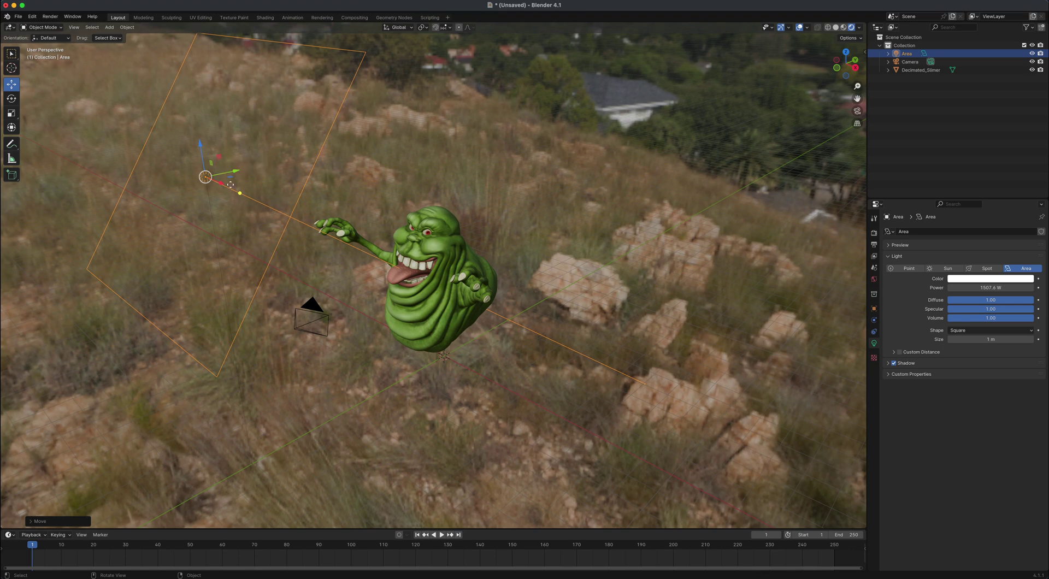
{"action": "left_click", "coordinate": [963, 279]}
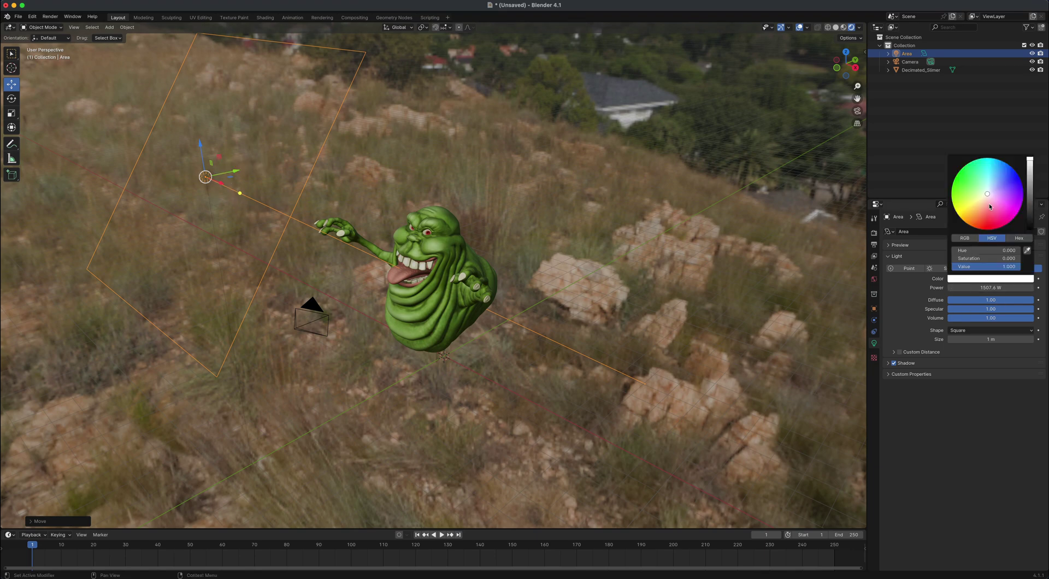
{"action": "left_click_drag", "start_coordinate": [990, 206], "coordinate": [989, 211]}
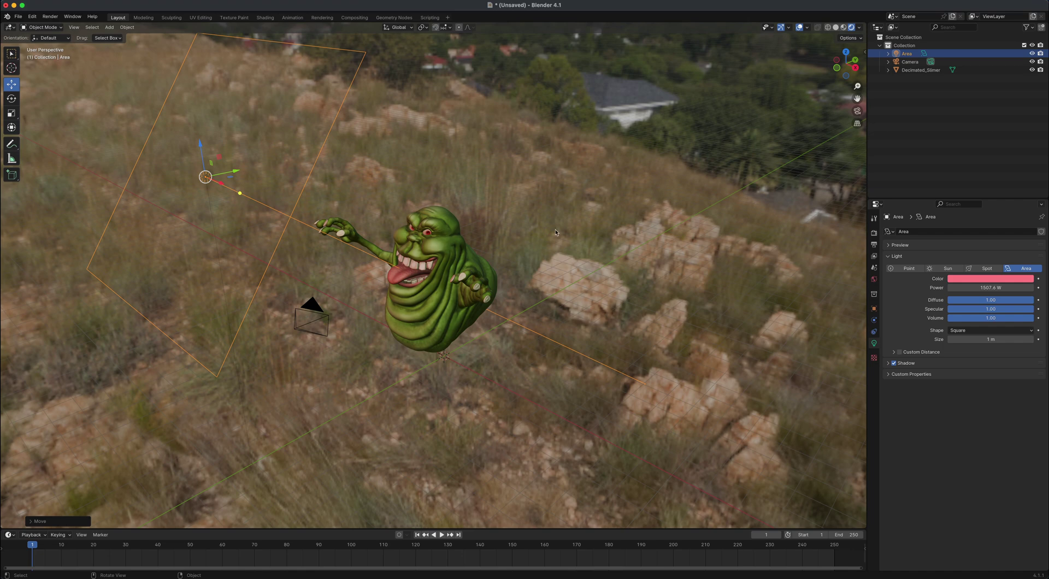
Deselect the light and change the render engine from EEVEE to Cycles
{"action": "left_click", "coordinate": [584, 231]}
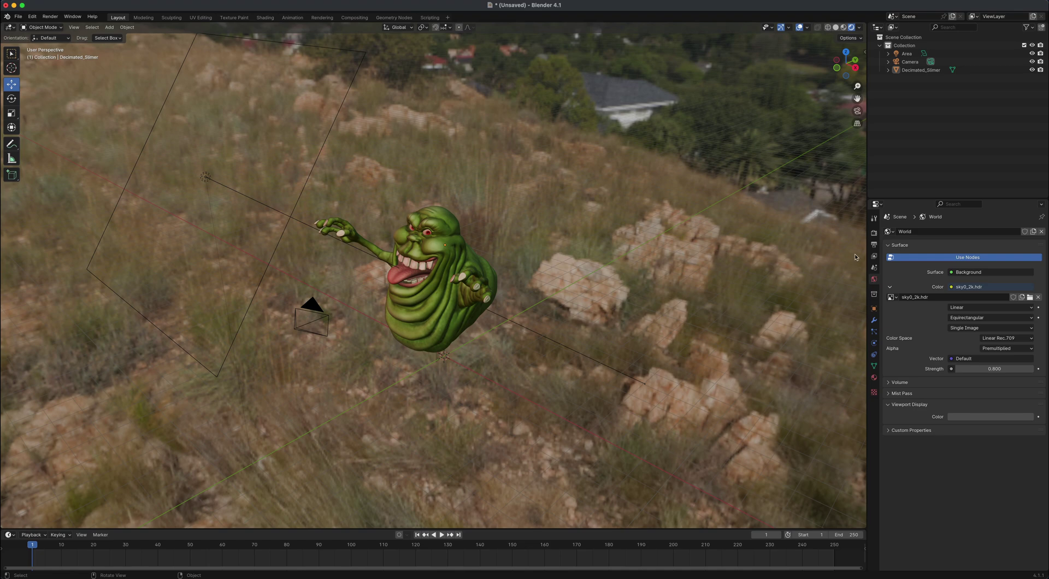
{"action": "left_click", "coordinate": [873, 235]}
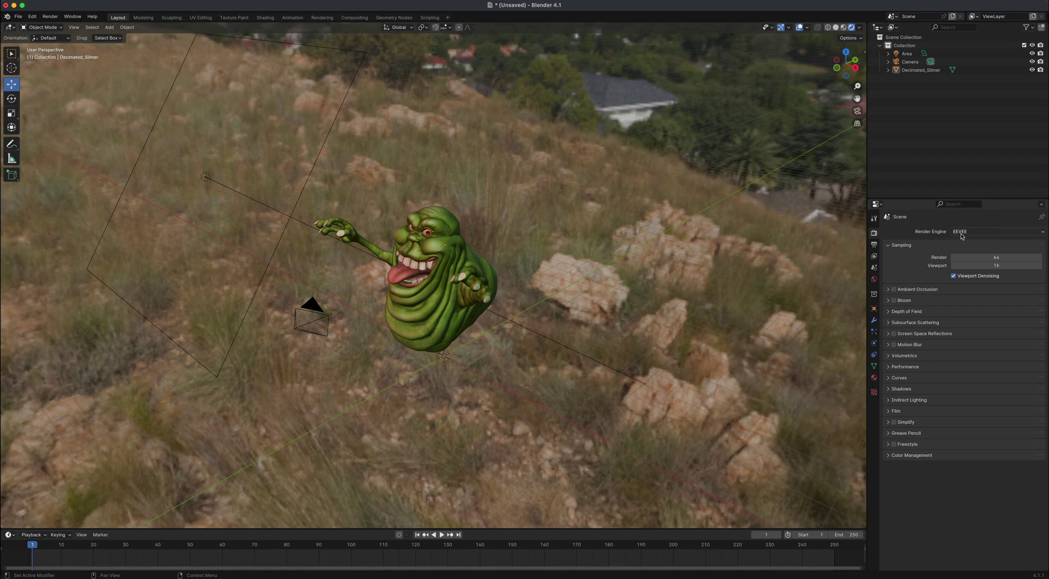
{"action": "left_click", "coordinate": [963, 234]}
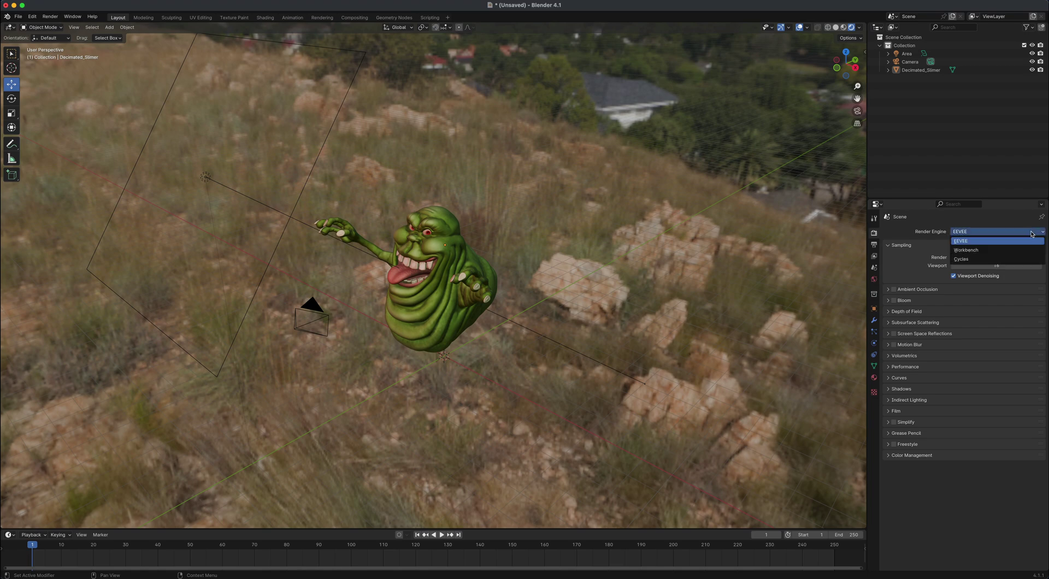
{"action": "left_click", "coordinate": [1022, 258]}
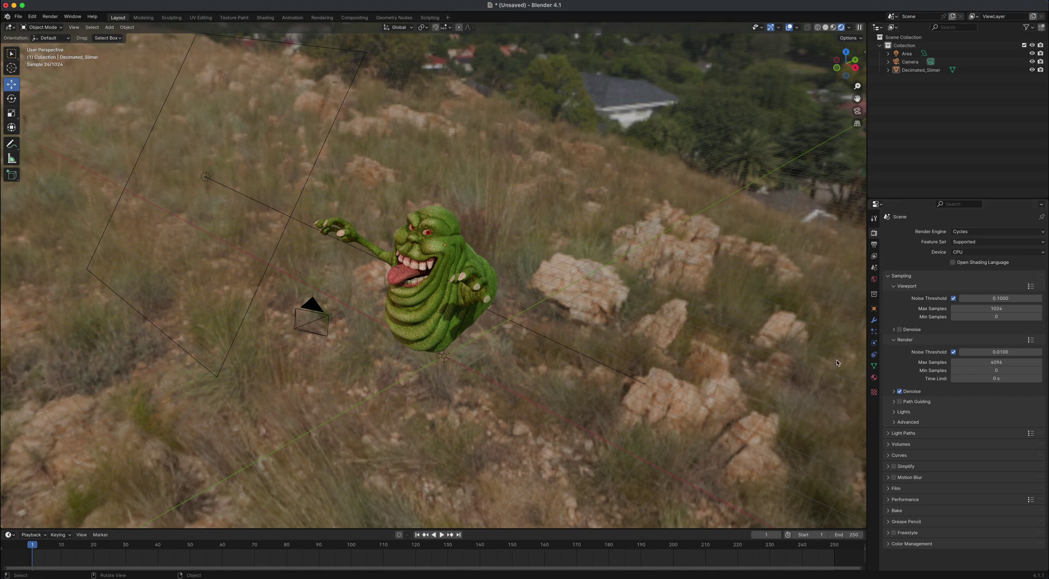
Turn off the World's Camera ray visibility so Slimer renders on black, viewed frontally
{"action": "left_click", "coordinate": [874, 279]}
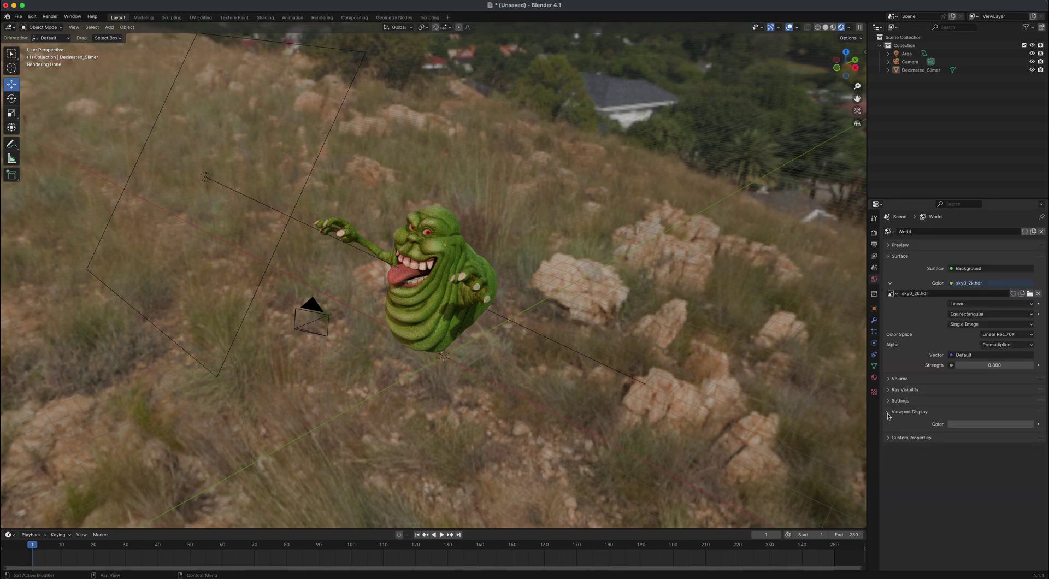
{"action": "left_click", "coordinate": [894, 392]}
{"action": "left_click", "coordinate": [953, 402]}
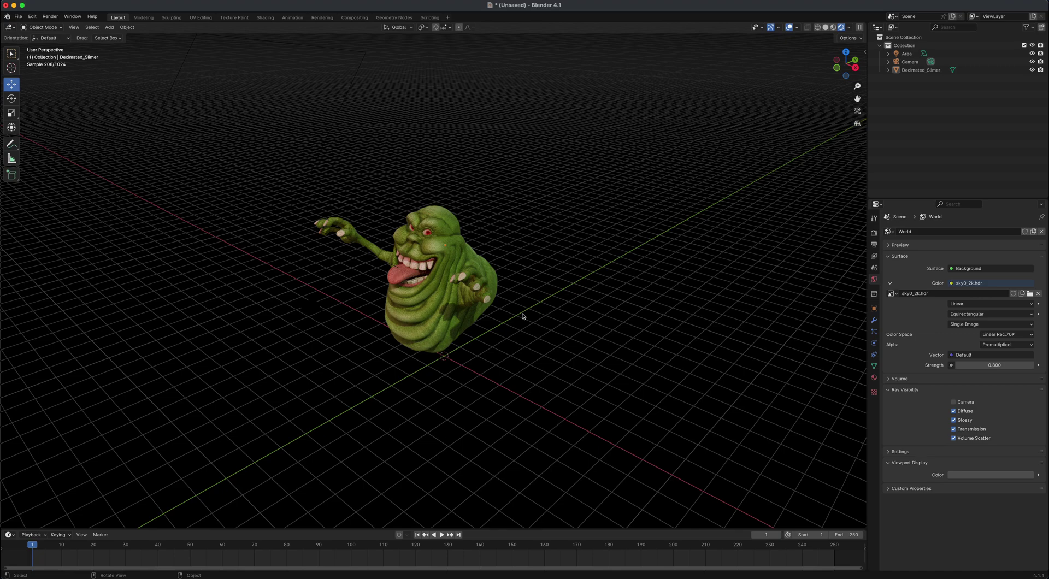
{"action": "middle_click_drag", "start_coordinate": [506, 342], "coordinate": [534, 339]}
{"action": "scroll", "coordinate": [541, 336], "scroll_direction": "up", "scroll_amount": 2}
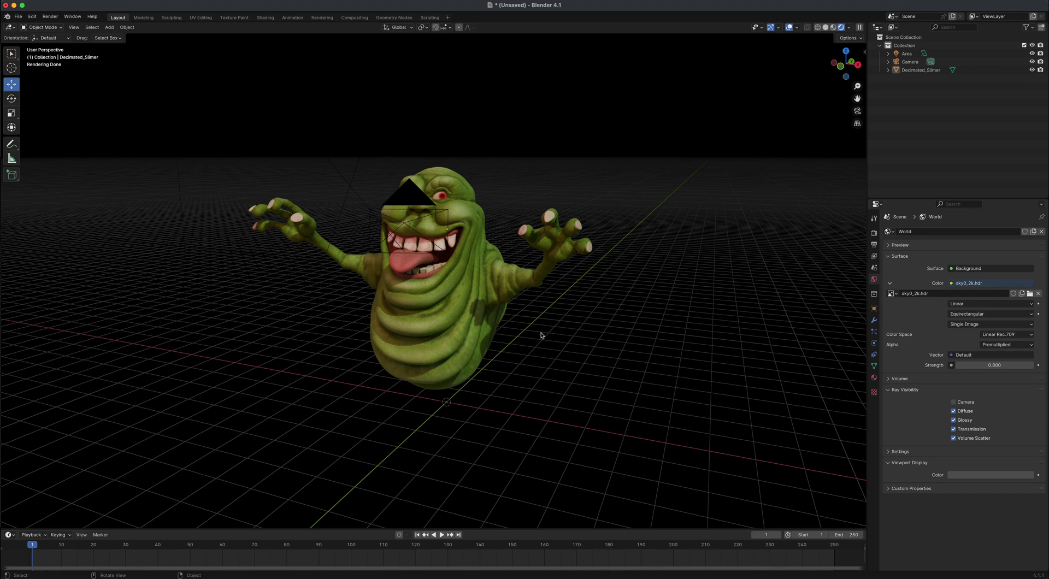
Duplicate the Area light and place the copy to Slimer's right, aimed down at it
{"action": "left_click", "coordinate": [906, 53]}
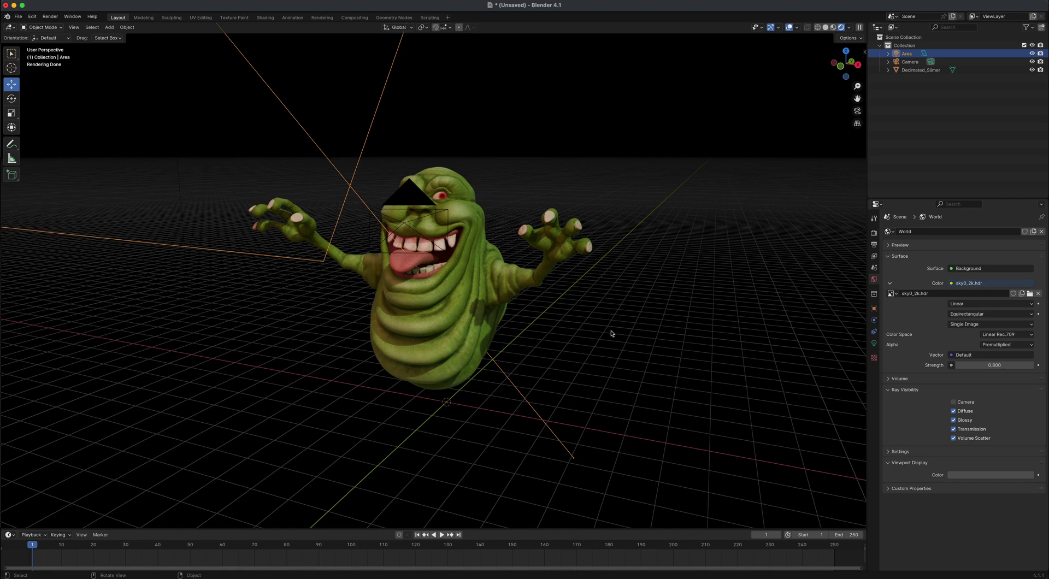
{"action": "middle_click_drag", "start_coordinate": [612, 334], "coordinate": [576, 338]}
{"action": "key", "text": "shift"}
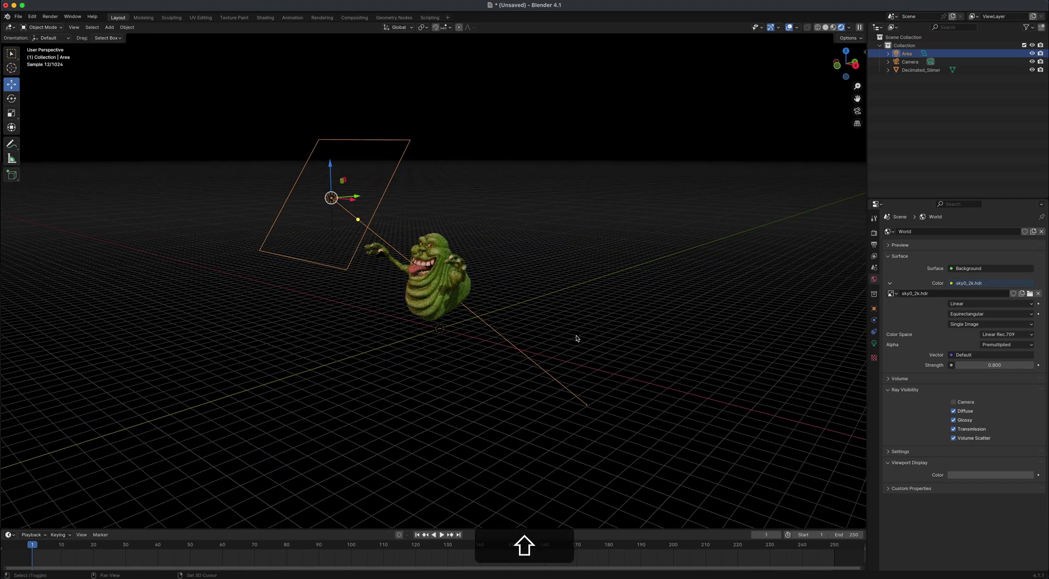
{"action": "key", "text": "shift+d"}
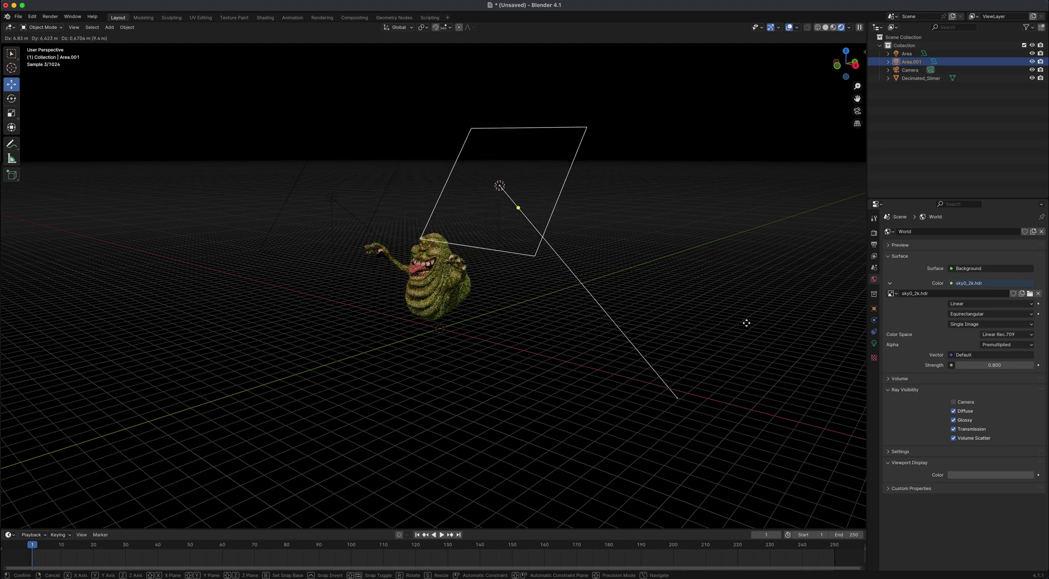
{"action": "left_click", "coordinate": [812, 319]}
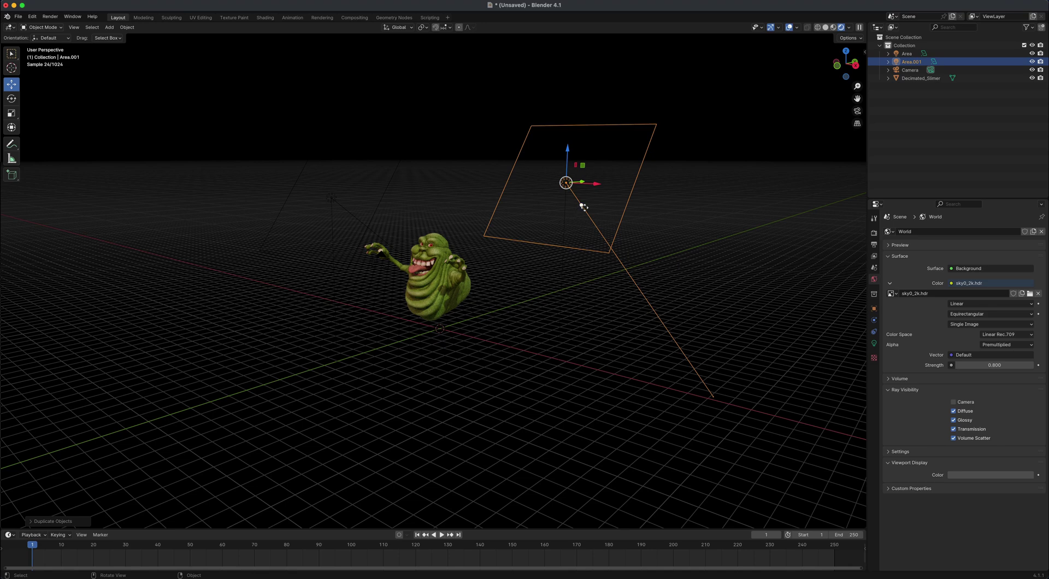
{"action": "left_click_drag", "start_coordinate": [579, 207], "coordinate": [523, 214]}
Fine-tune Area.001's aim and reposition it high on the right, viewing Slimer front-on
{"action": "middle_click_drag", "start_coordinate": [534, 339], "coordinate": [519, 346]}
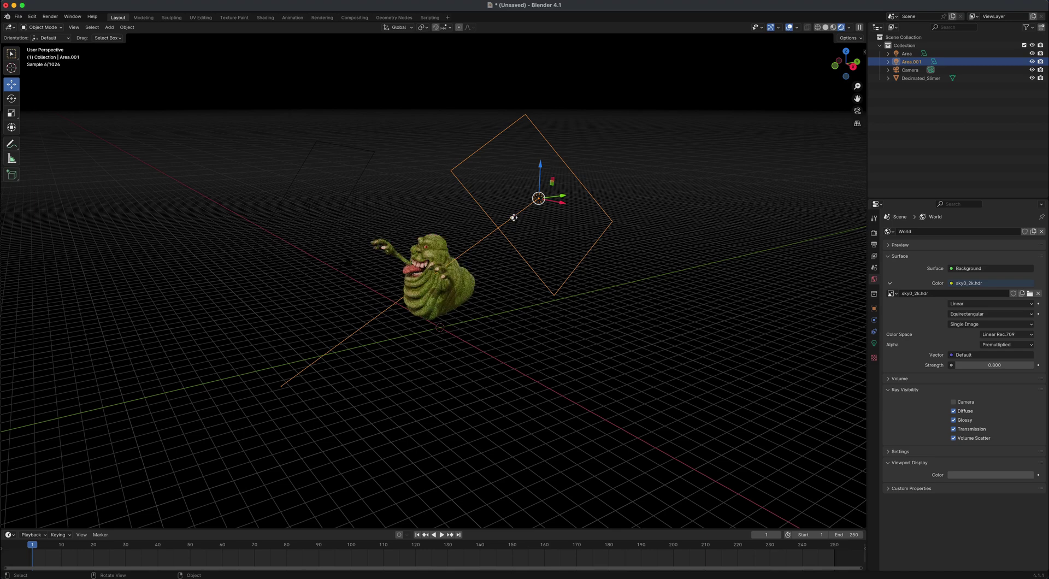
{"action": "left_click_drag", "start_coordinate": [514, 217], "coordinate": [643, 282]}
{"action": "key", "text": "g"}
{"action": "key", "text": "shift+z"}
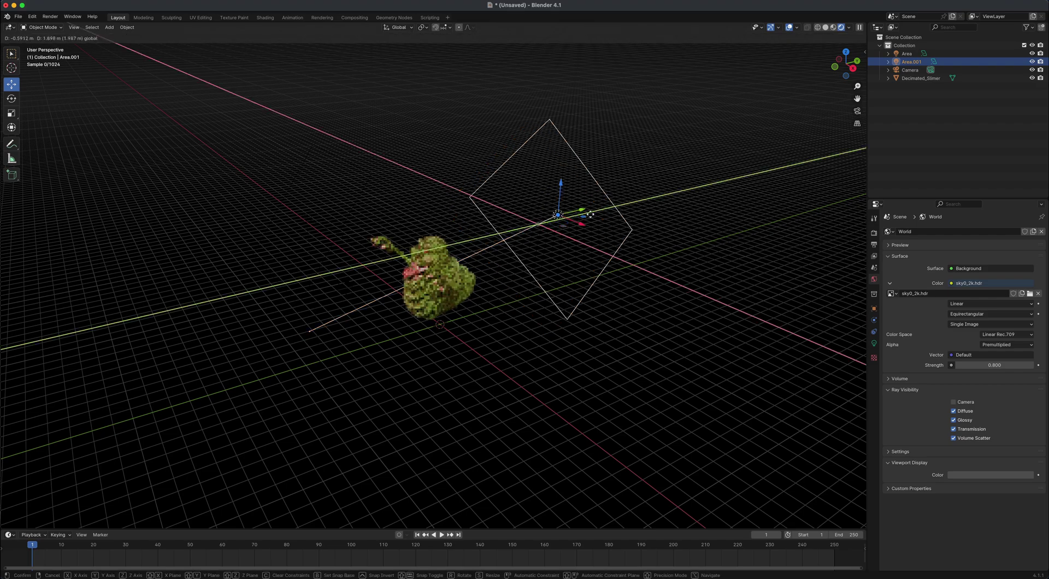
{"action": "left_click", "coordinate": [494, 403]}
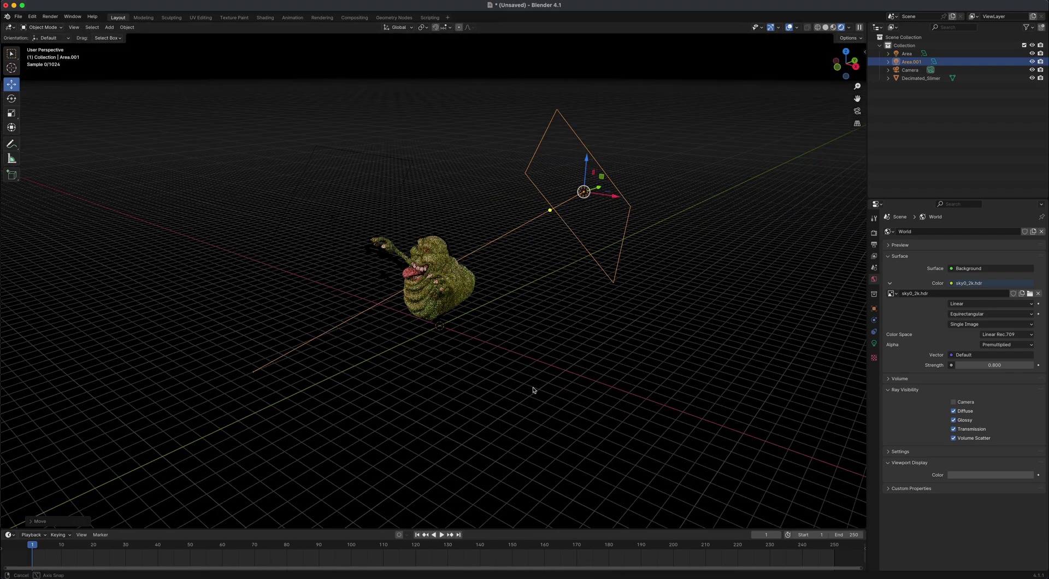
{"action": "middle_click_drag", "start_coordinate": [534, 390], "coordinate": [600, 290]}
{"action": "scroll", "coordinate": [562, 389], "scroll_direction": "up", "scroll_amount": 2}
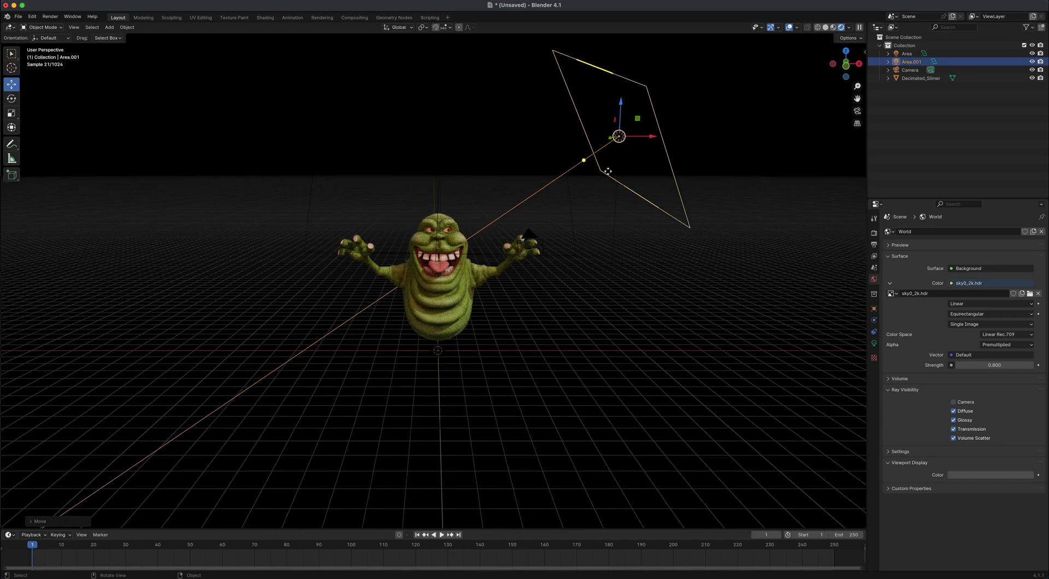
Tint Area.001 blue and raise its power to 3044.6 W
{"action": "left_click", "coordinate": [873, 343]}
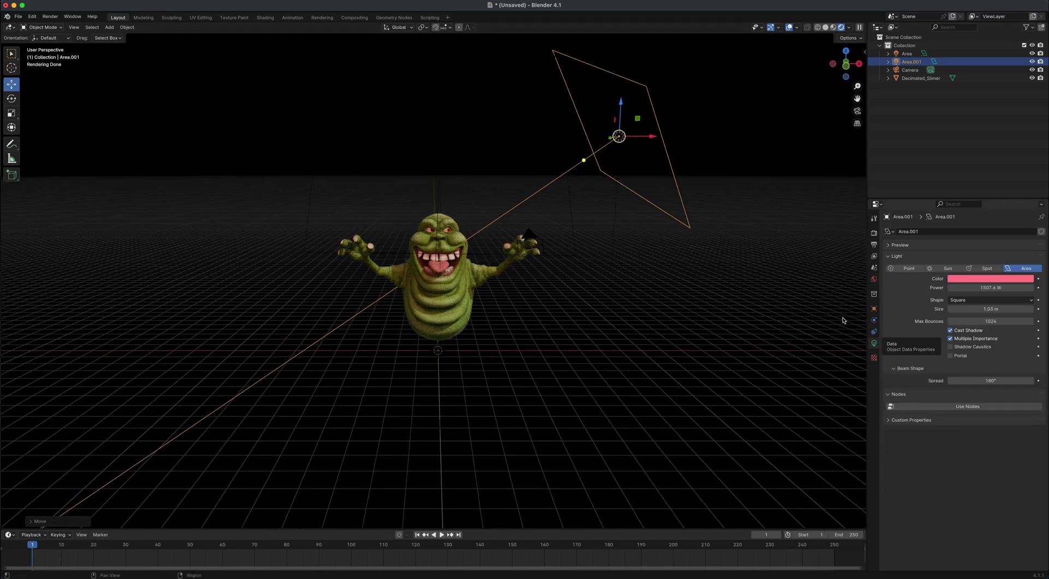
{"action": "left_click", "coordinate": [974, 279]}
{"action": "mouse_move", "coordinate": [1004, 200]}
{"action": "left_mouse_down"}
{"action": "mouse_move", "coordinate": [1013, 175]}
{"action": "mouse_move", "coordinate": [998, 178]}
{"action": "left_mouse_up"}
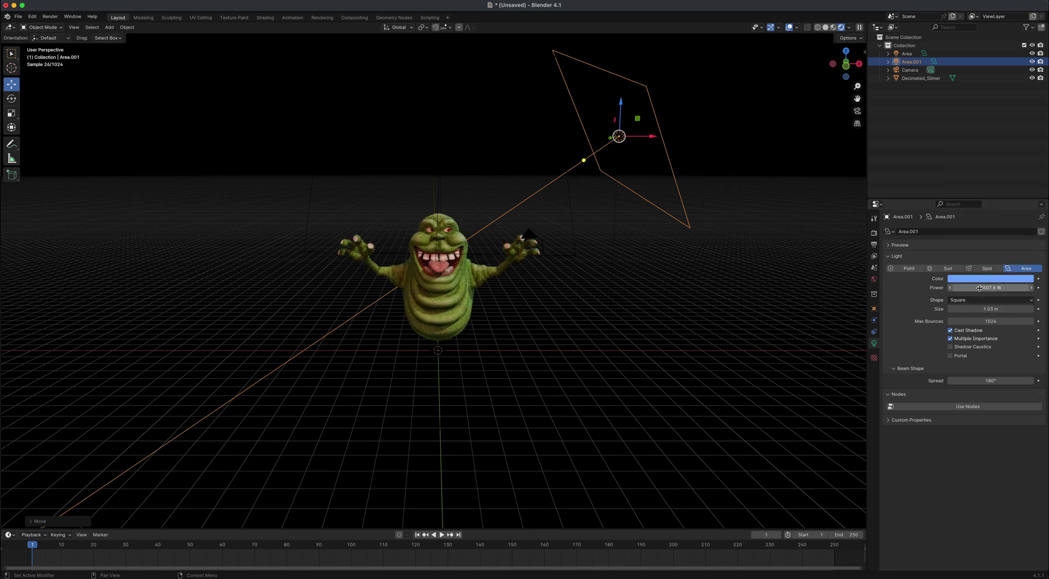
{"action": "left_click_drag", "start_coordinate": [979, 288], "coordinate": [1010, 288]}
{"action": "middle_click_drag", "start_coordinate": [628, 306], "coordinate": [552, 310]}
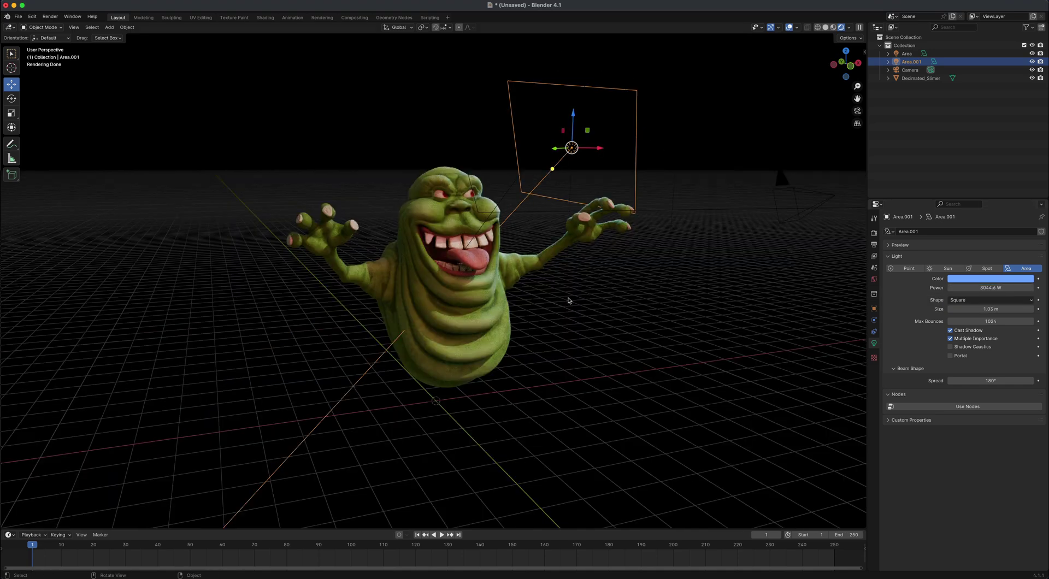
{"action": "mouse_move", "coordinate": [603, 331]}
{"action": "middle_mouse_down"}
{"action": "mouse_move", "coordinate": [576, 337]}
{"action": "mouse_move", "coordinate": [564, 326]}
{"action": "mouse_move", "coordinate": [609, 326]}
{"action": "mouse_move", "coordinate": [598, 326]}
{"action": "middle_mouse_up"}
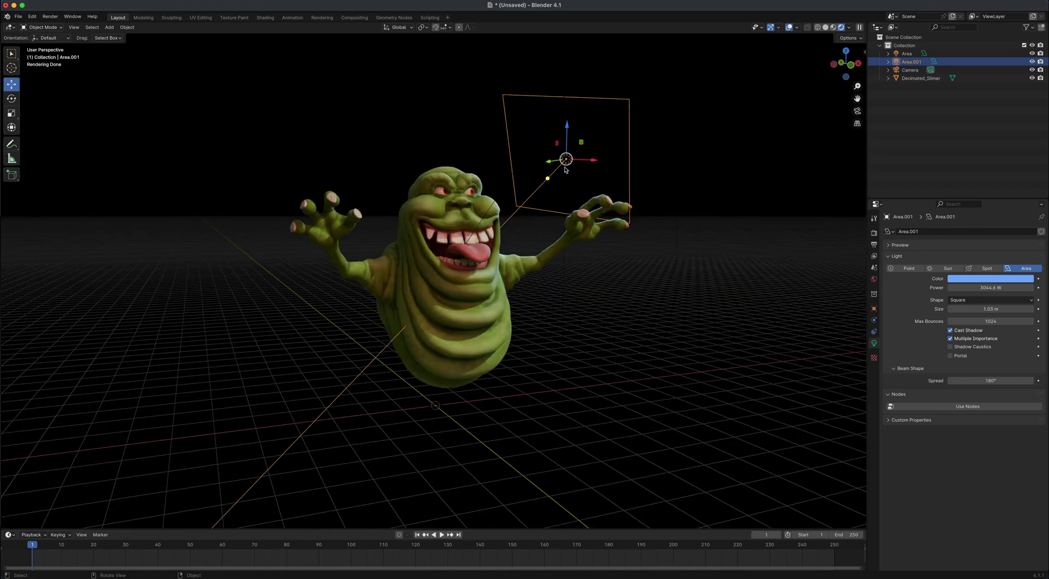
Enlarge the blue rim light and desaturate its colour to pale blue
{"action": "key", "text": "s"}
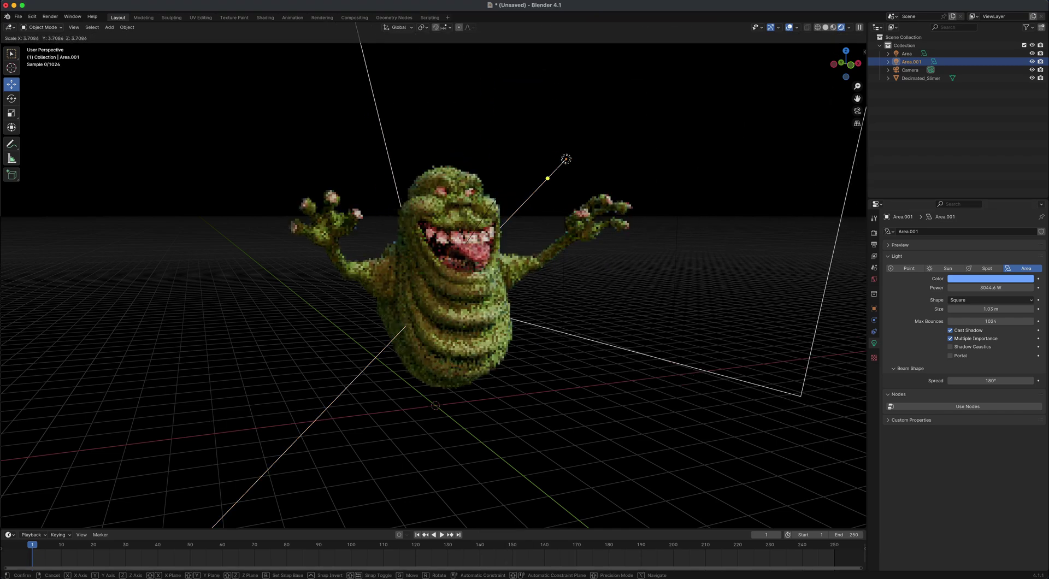
{"action": "left_click", "coordinate": [213, 425]}
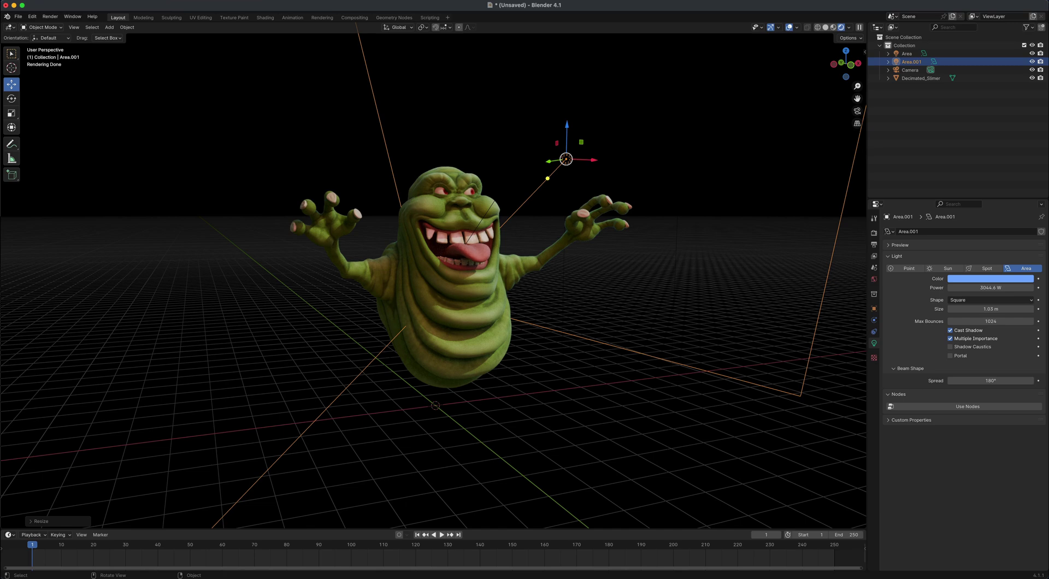
{"action": "left_click", "coordinate": [973, 278]}
{"action": "left_click", "coordinate": [994, 190]}
Set the rim light's power to 5000 W and its size to 0.292 m
{"action": "left_click", "coordinate": [989, 289]}
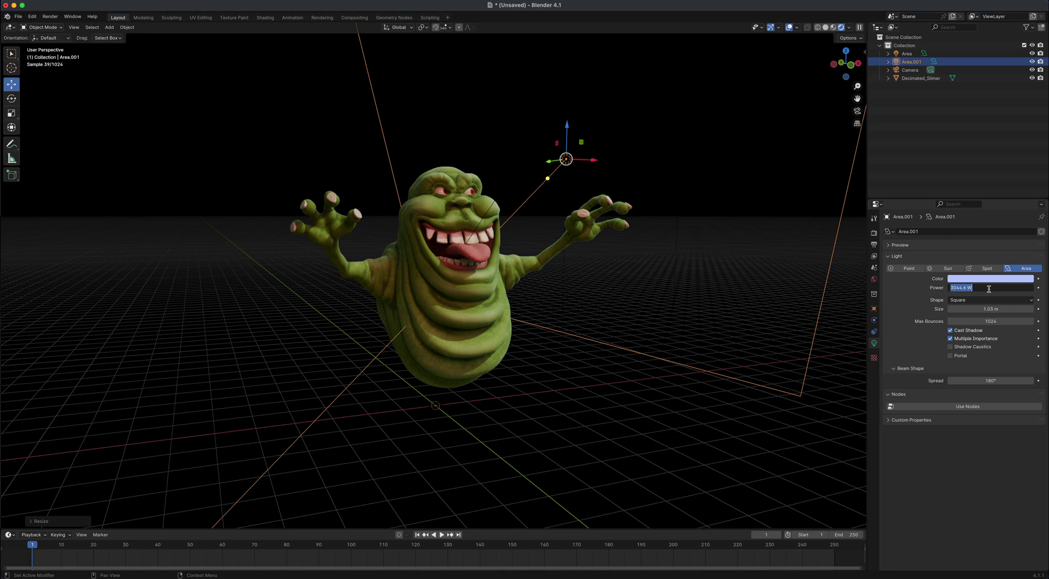
{"action": "type", "text": "5000"}
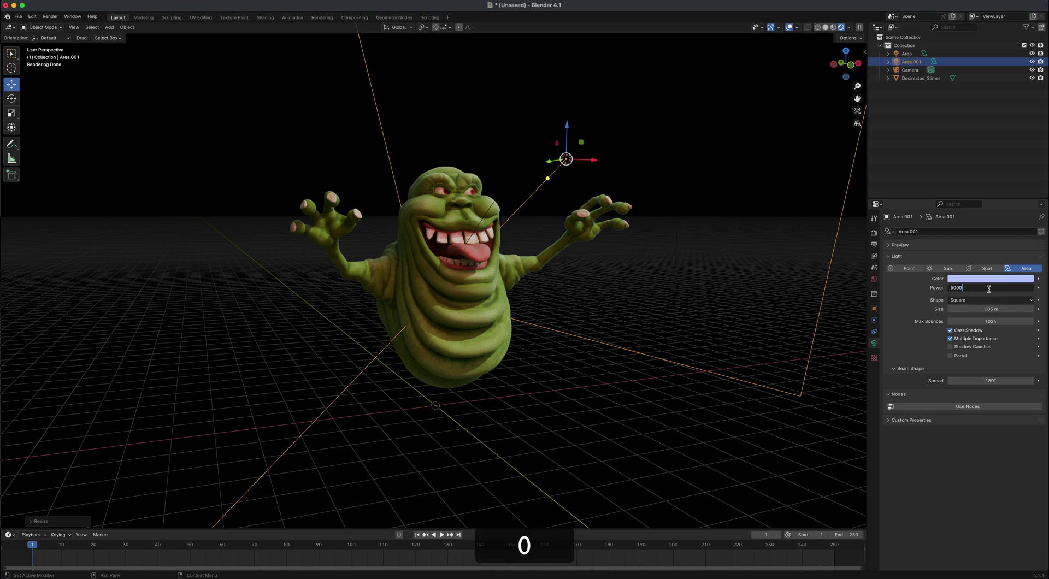
{"action": "key", "text": "Return"}
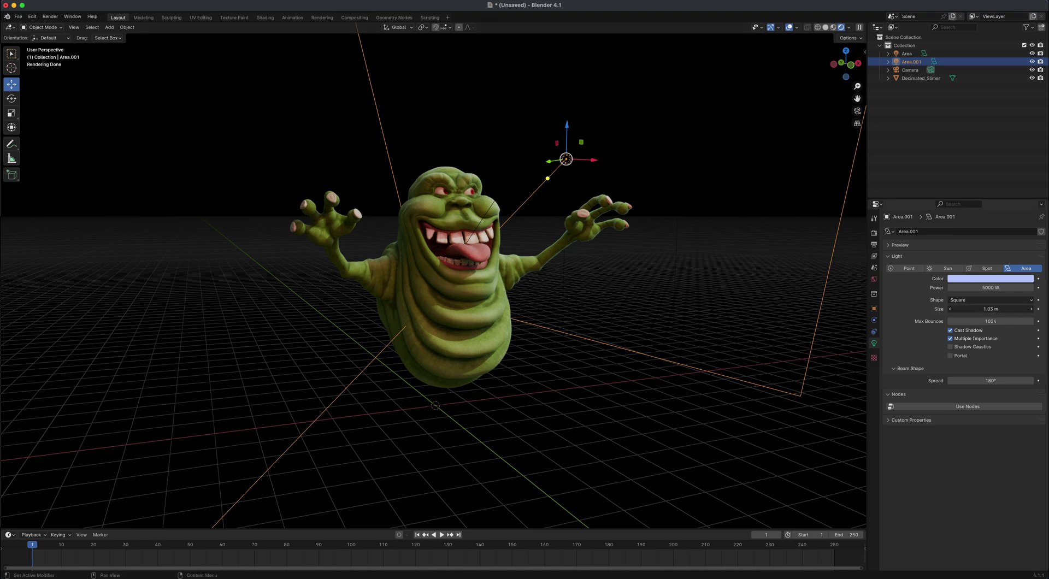
{"action": "left_click_drag", "start_coordinate": [990, 309], "coordinate": [901, 309]}
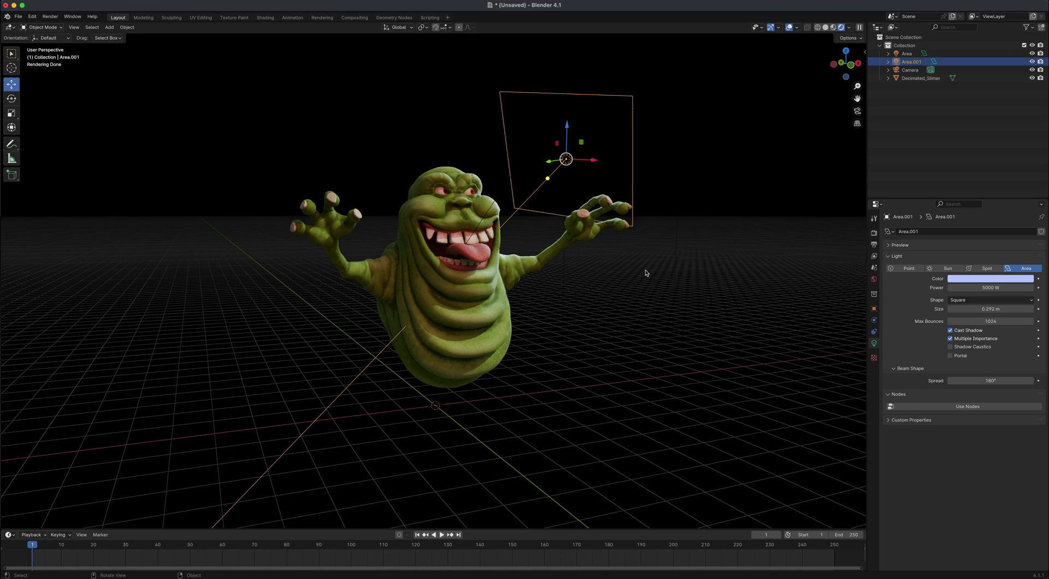
Select Slimer and set its material's Coat Weight to 0.213
{"action": "left_click", "coordinate": [477, 313]}
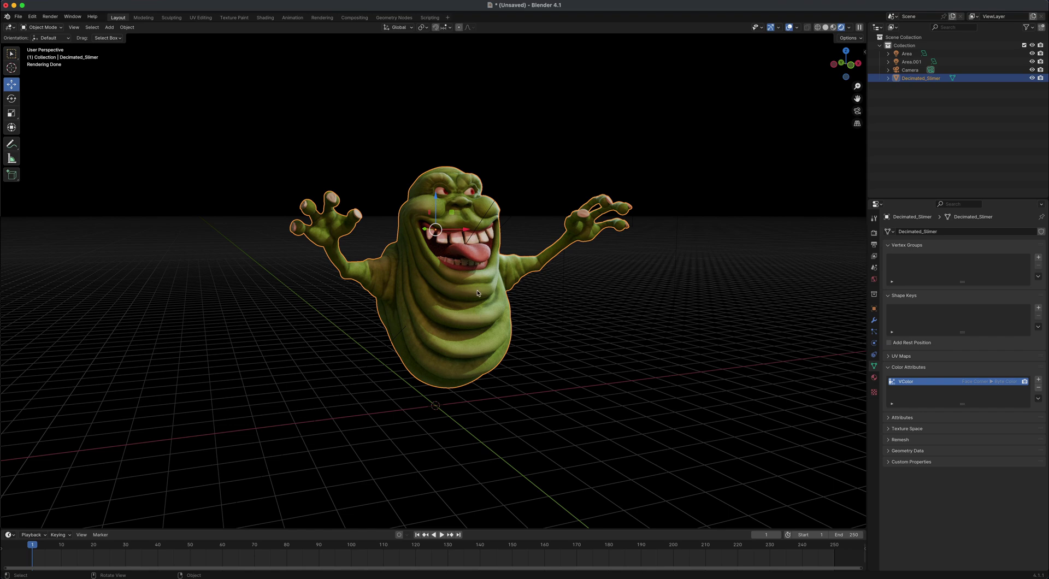
{"action": "left_click", "coordinate": [875, 378]}
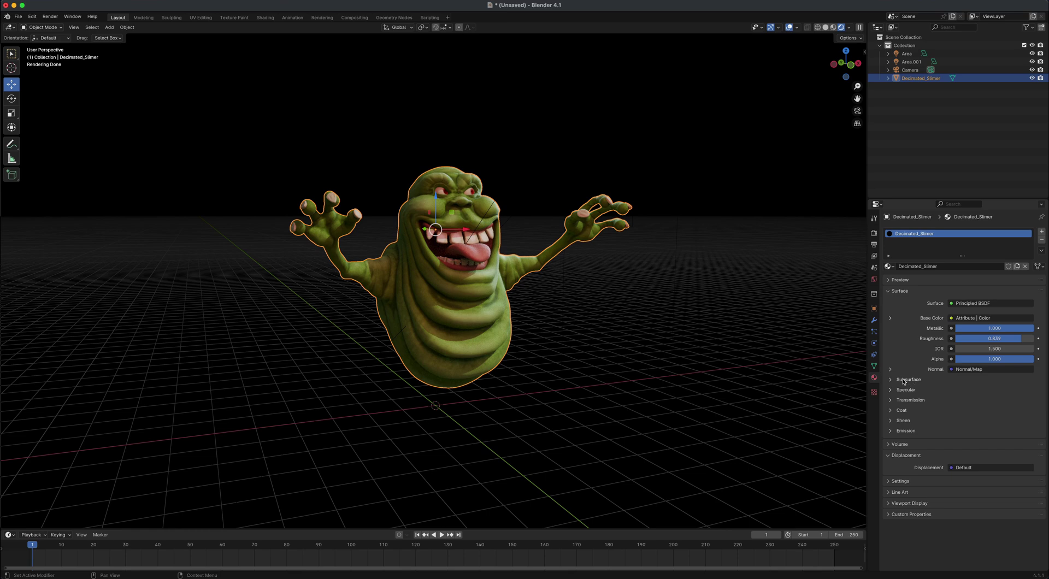
{"action": "left_click", "coordinate": [901, 410]}
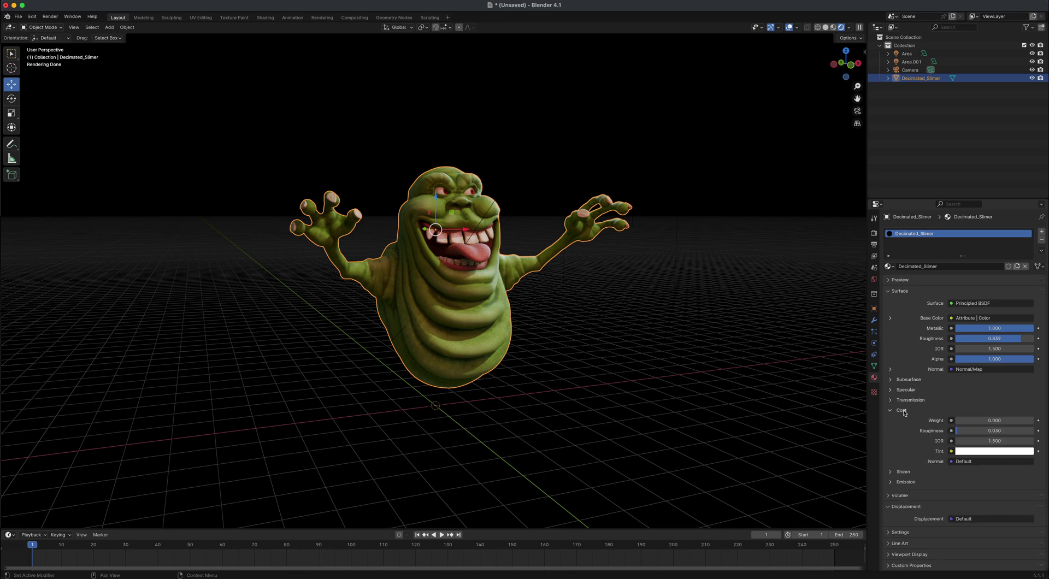
{"action": "left_click_drag", "start_coordinate": [978, 421], "coordinate": [991, 420]}
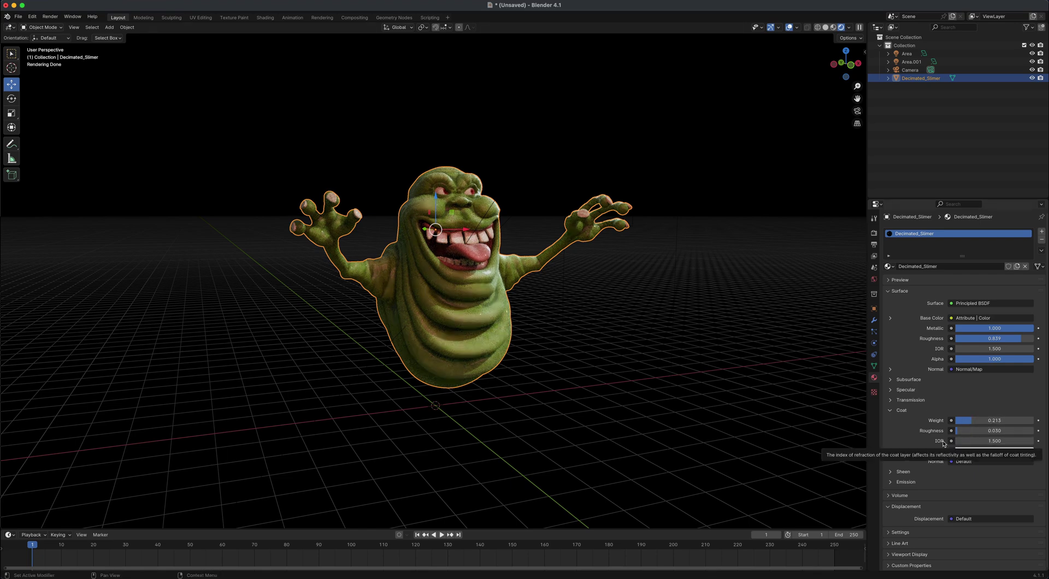
Set Subsurface Weight to 0.234 and give the material a pale yellow-green Specular Tint
{"action": "left_click", "coordinate": [903, 381]}
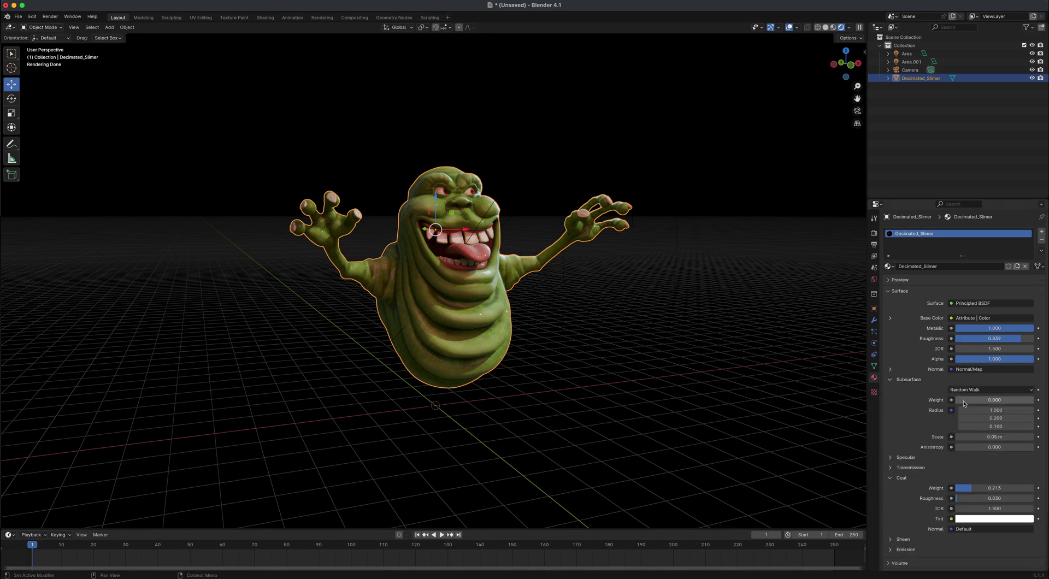
{"action": "left_click_drag", "start_coordinate": [964, 403], "coordinate": [983, 403]}
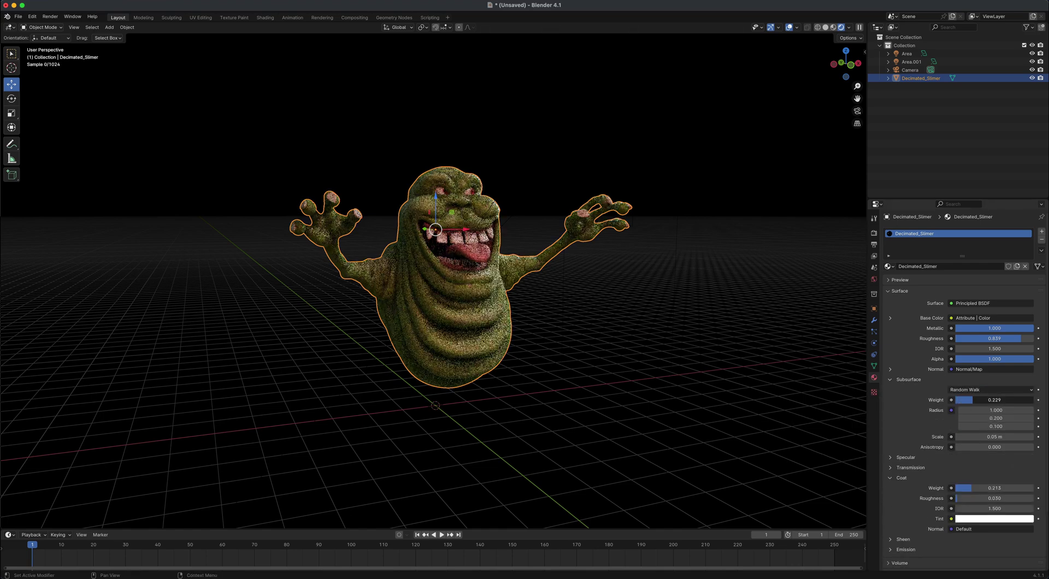
{"action": "left_click", "coordinate": [906, 459]}
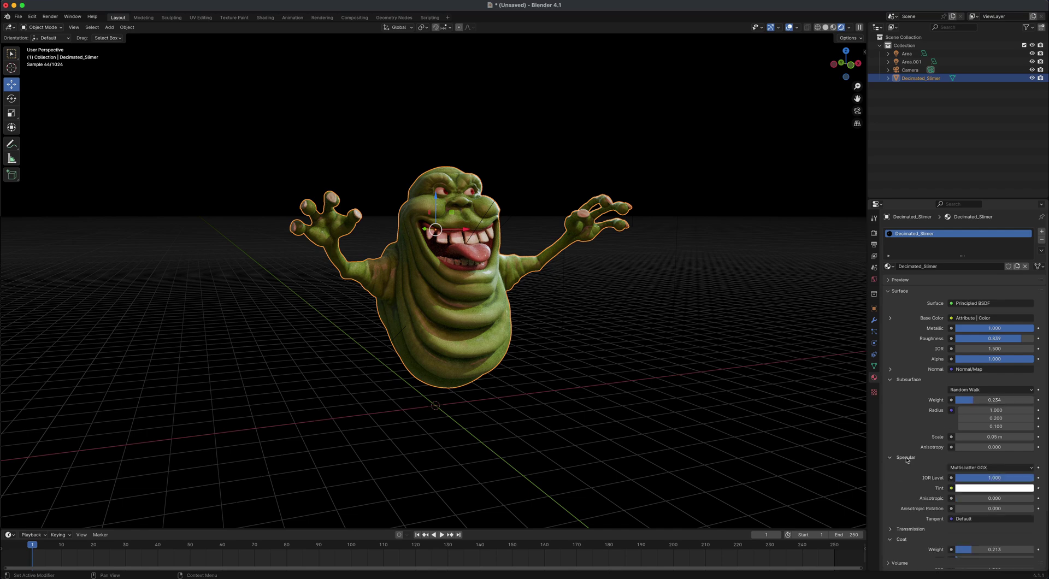
{"action": "left_click", "coordinate": [973, 489]}
{"action": "left_click", "coordinate": [974, 397]}
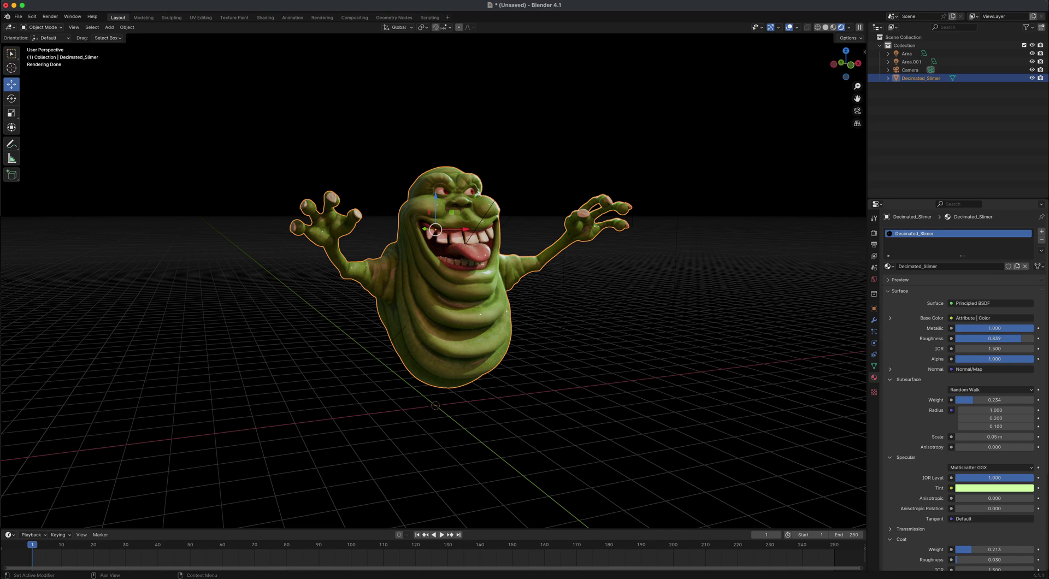
Reframe the scene camera around Slimer and render a test Cycles still, then close it
{"action": "left_click", "coordinate": [857, 111]}
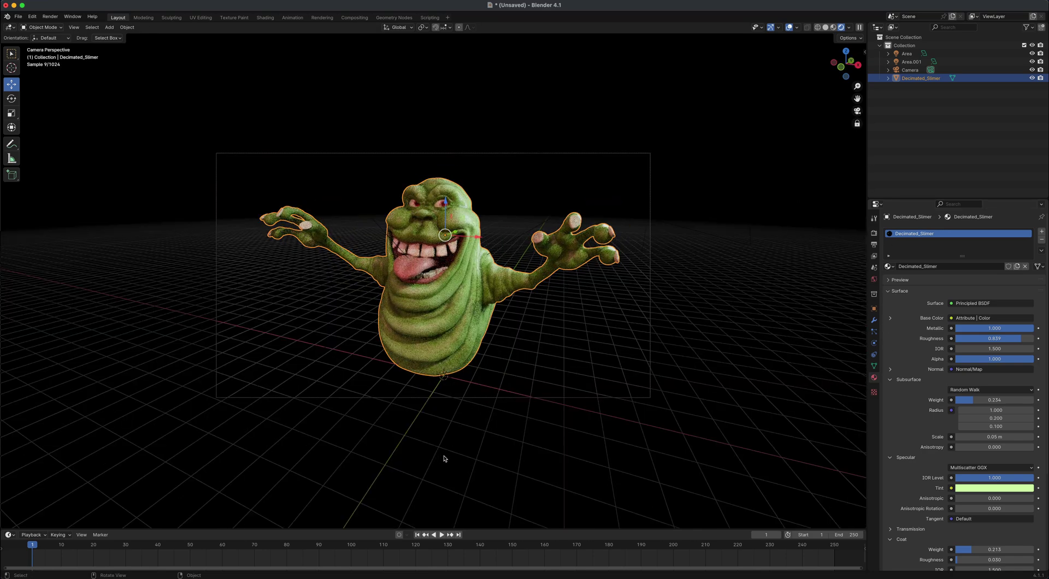
{"action": "middle_click_drag", "start_coordinate": [508, 459], "coordinate": [546, 464]}
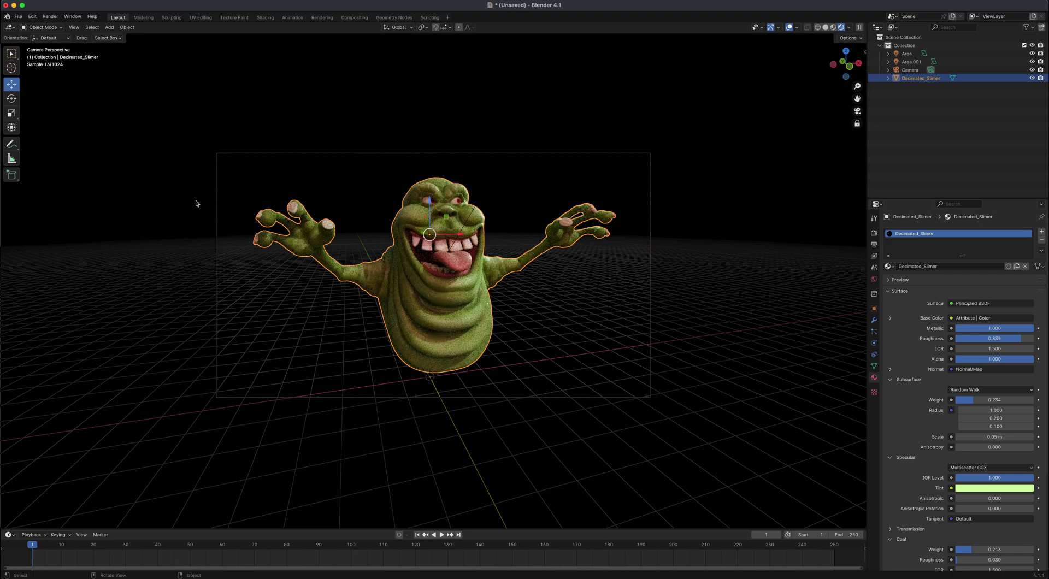
{"action": "left_click", "coordinate": [52, 18]}
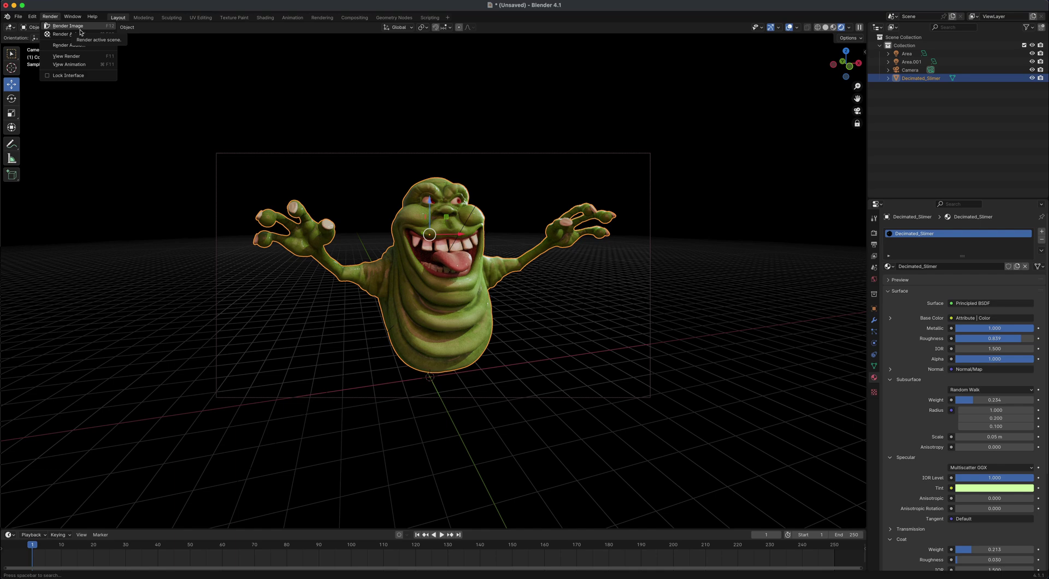
{"action": "left_click", "coordinate": [68, 25]}
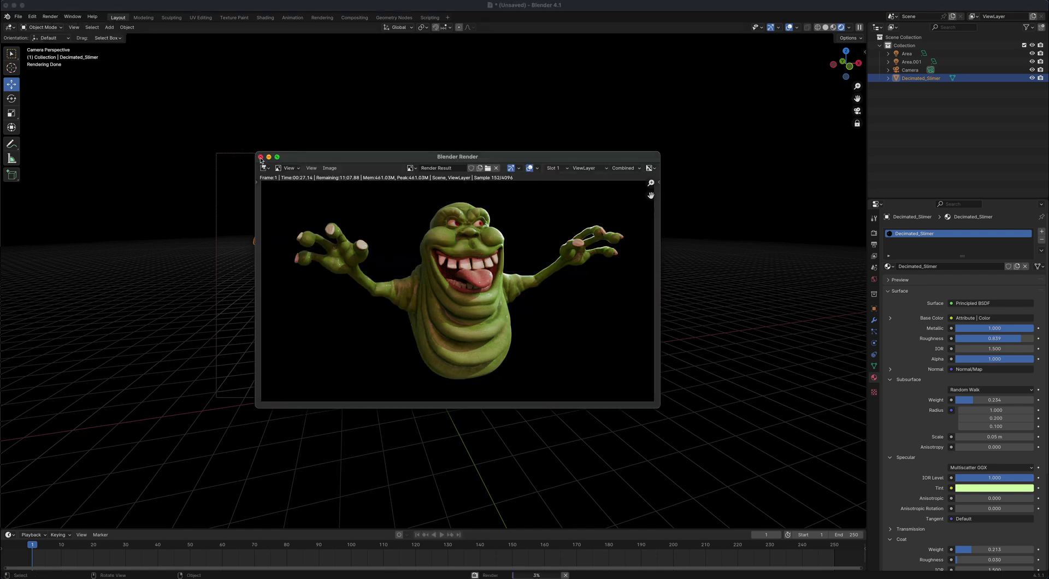
{"action": "key", "text": "Escape"}
Check the 1920×1080 output resolution in Output Properties and expand Color Management
{"action": "left_click", "coordinate": [874, 232]}
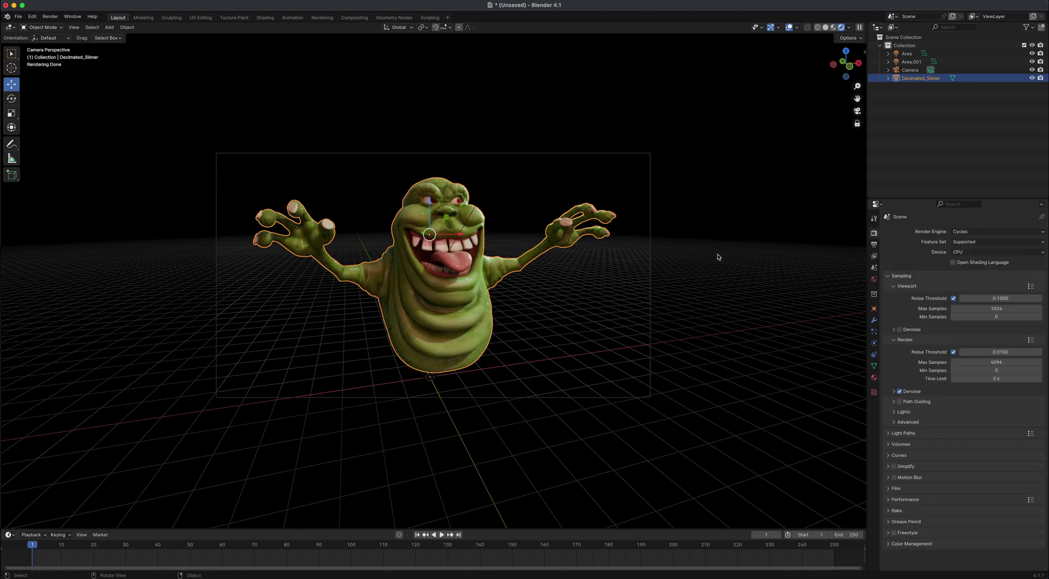
{"action": "left_click", "coordinate": [874, 245]}
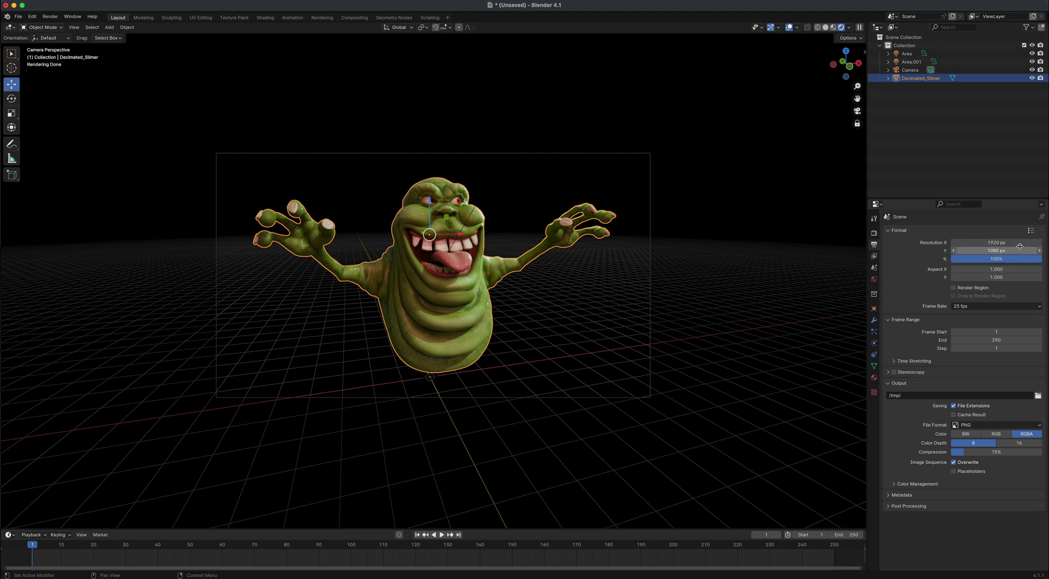
{"action": "left_click", "coordinate": [917, 484]}
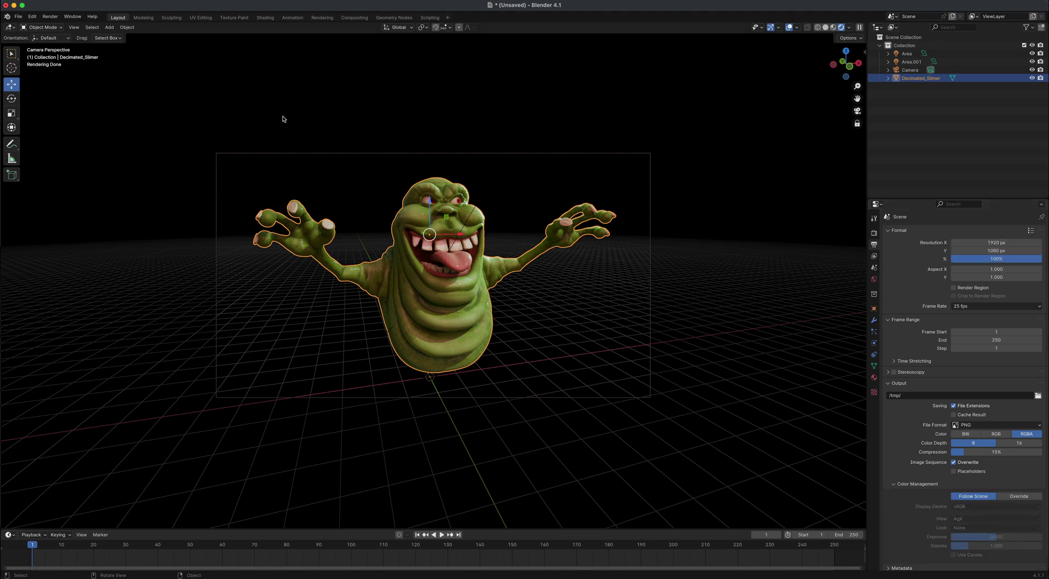
Render the final Cycles still of Slimer on the black background
{"action": "left_click", "coordinate": [50, 16]}
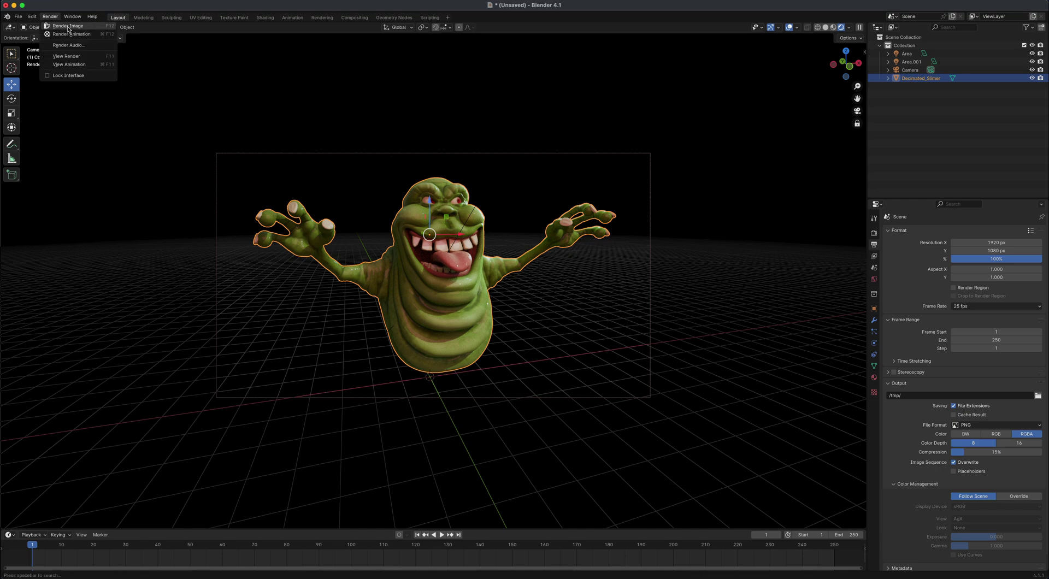
{"action": "left_click", "coordinate": [68, 26]}
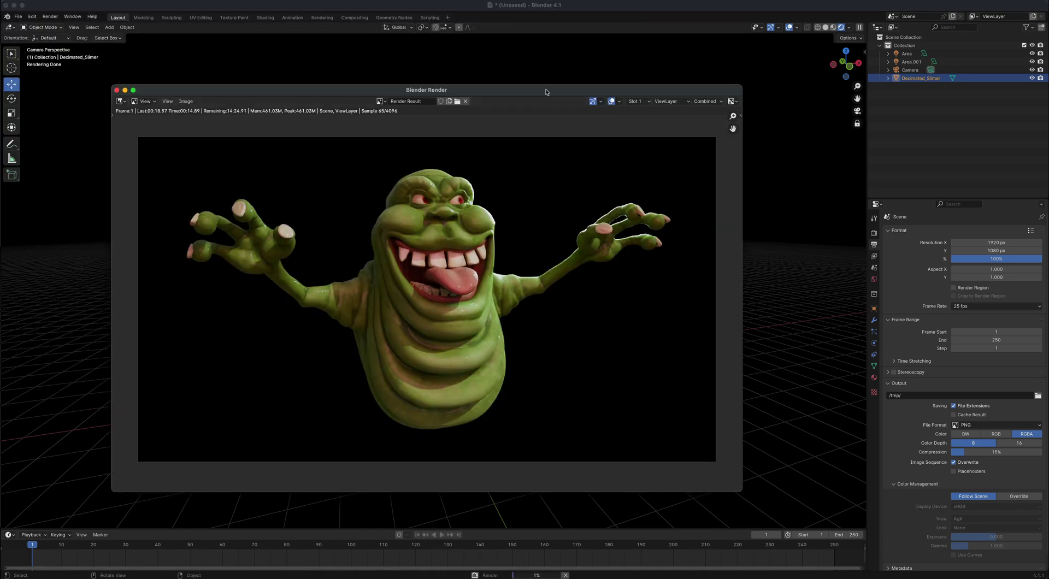
{"action": "key", "text": "Escape"}
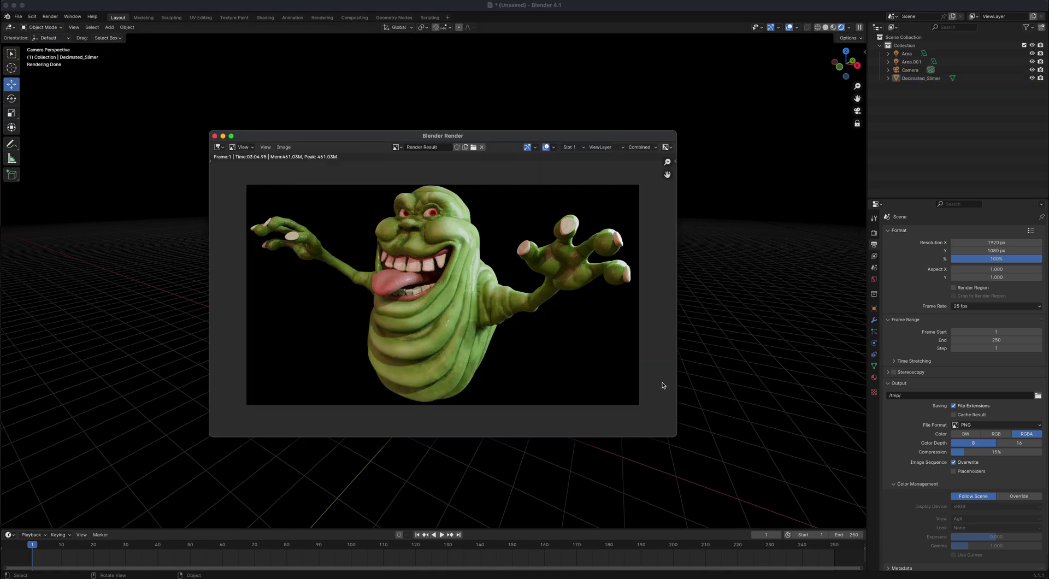